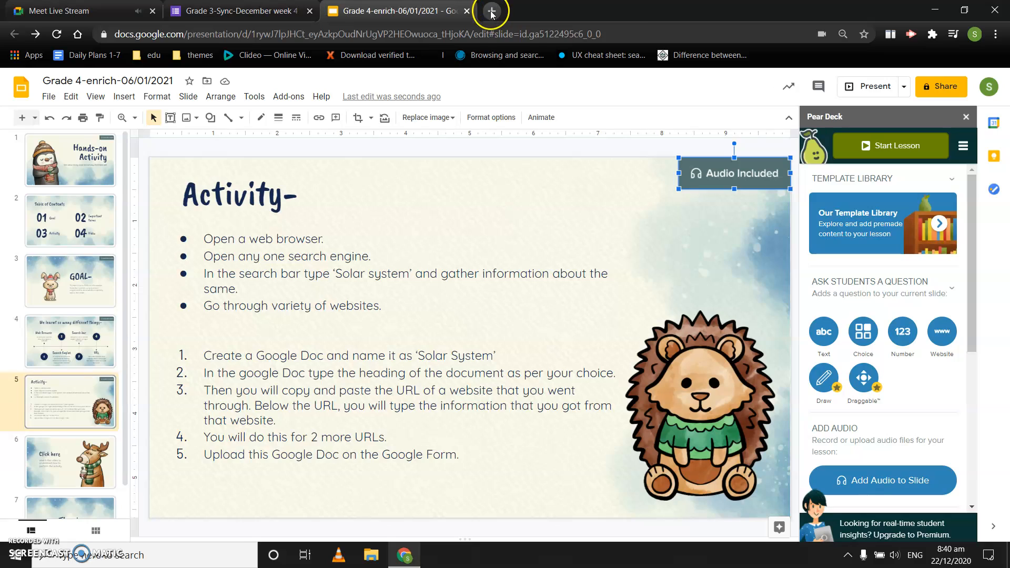
{"action": "left_click", "coordinate": [492, 11]}
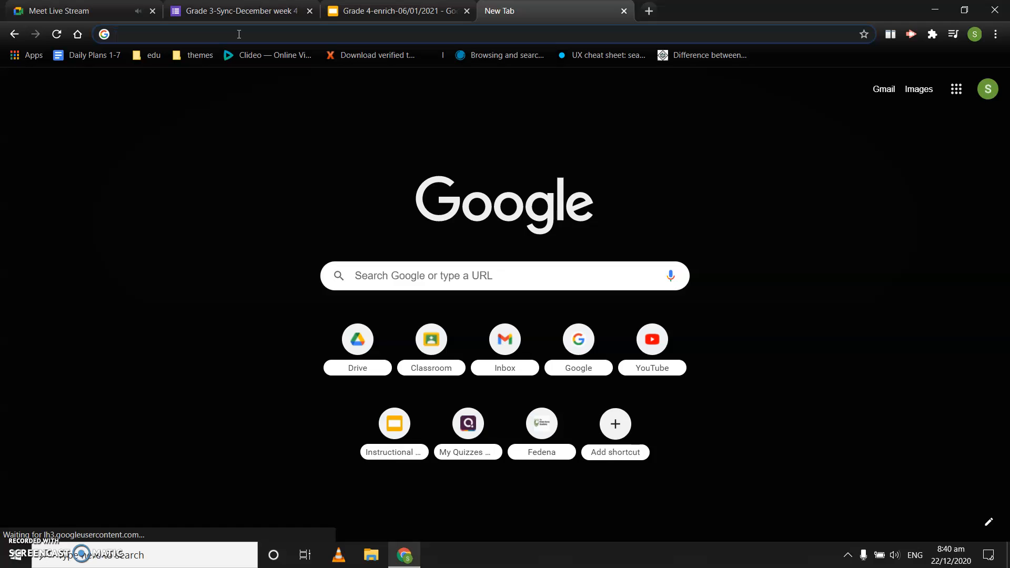
{"action": "type", "text": "www"}
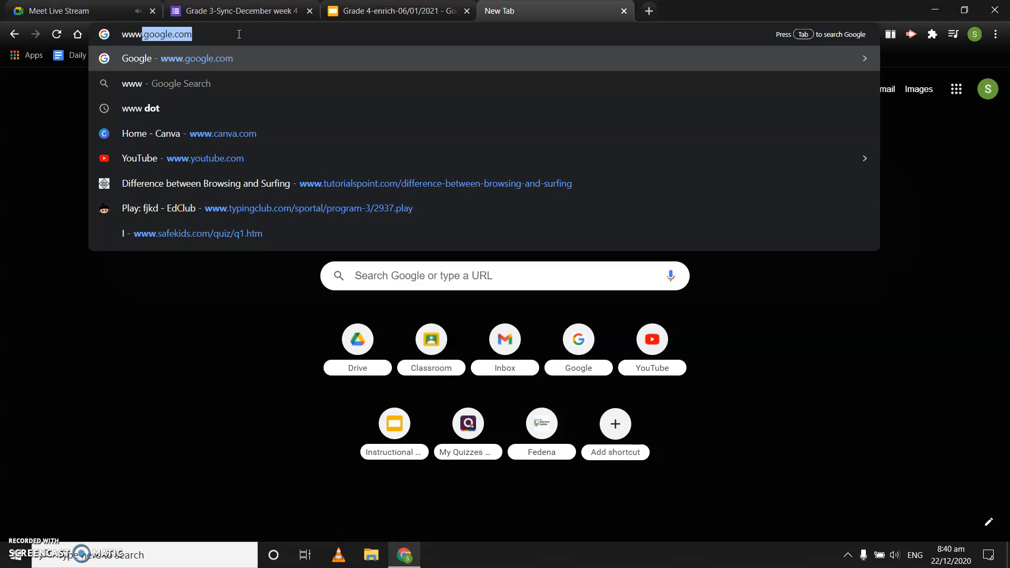
{"action": "type", "text": ".goo"}
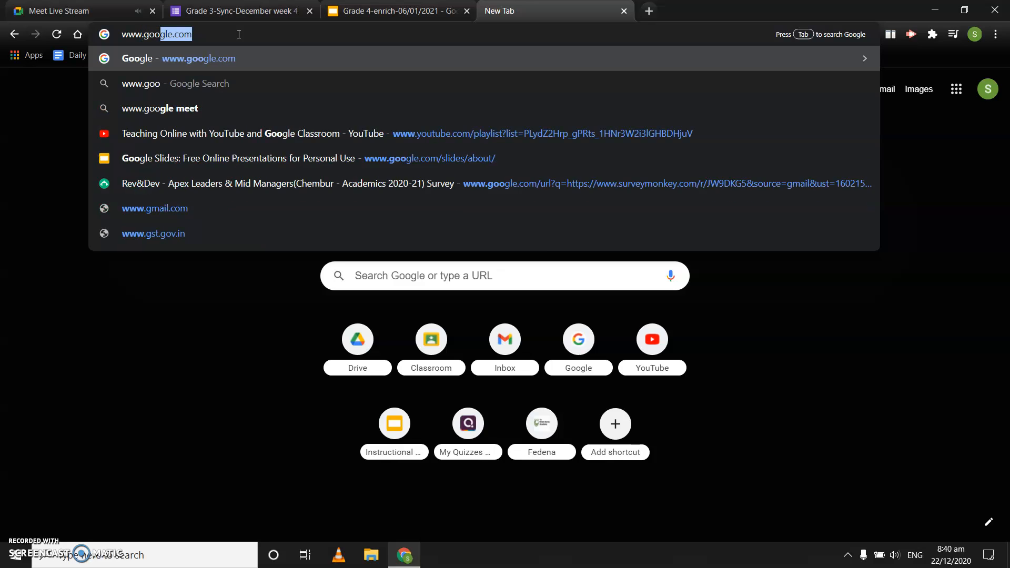
{"action": "type", "text": "gle.com"}
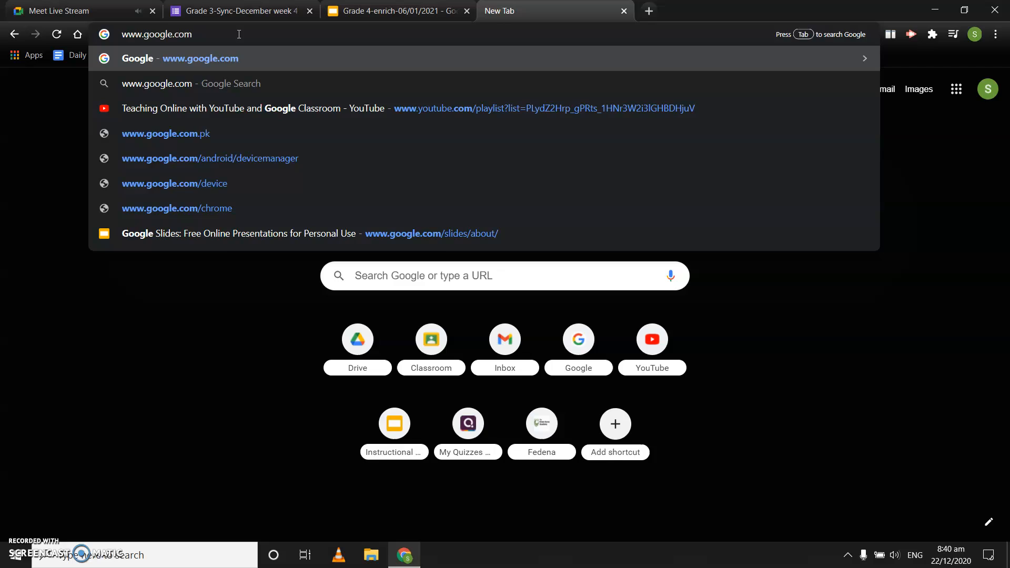
{"action": "key", "text": "Return"}
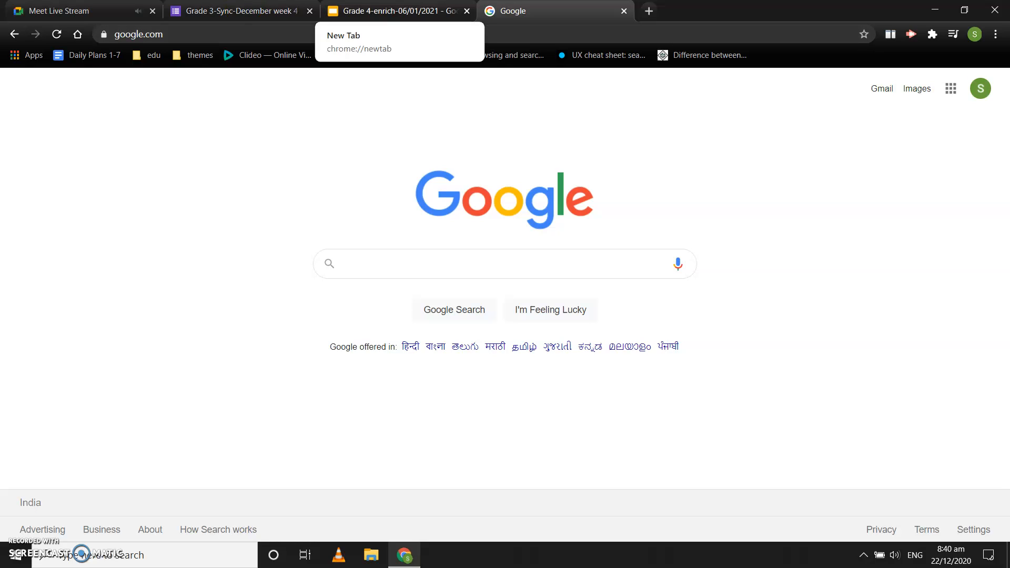
Check the search instruction on the Activity slide and search Google for "solar system"
{"action": "left_click", "coordinate": [395, 10]}
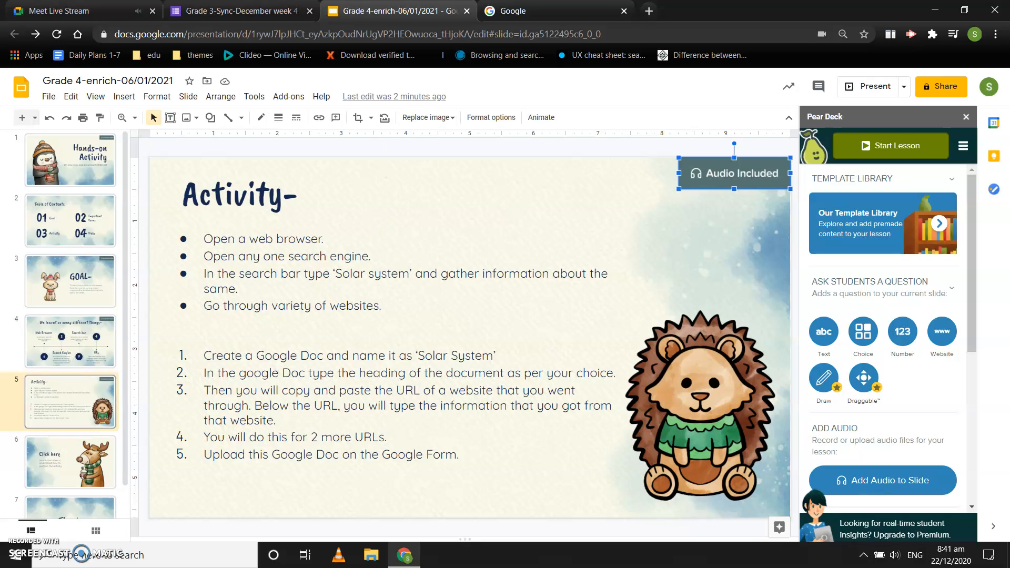
{"action": "left_click", "coordinate": [526, 12]}
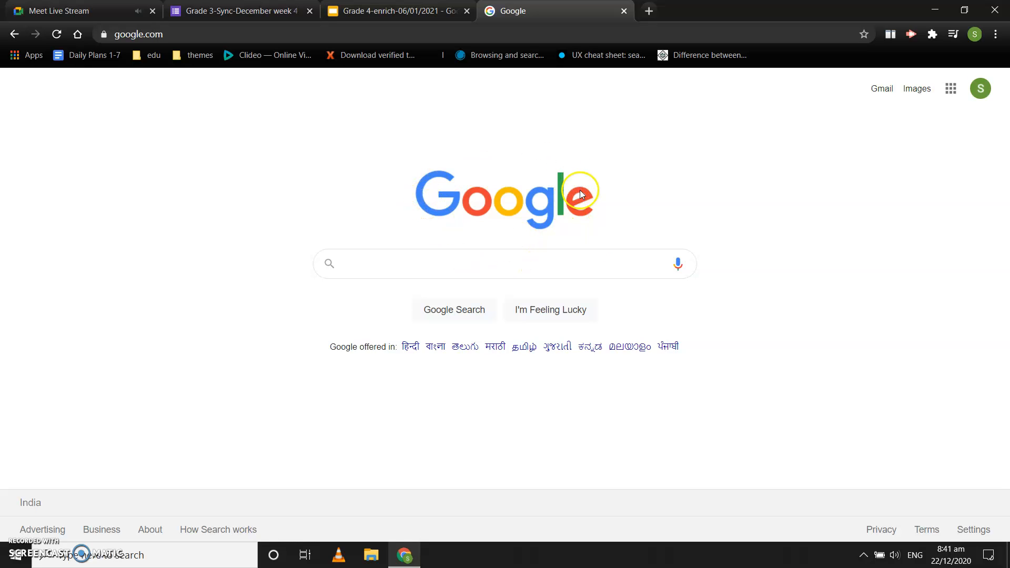
{"action": "left_click", "coordinate": [356, 265]}
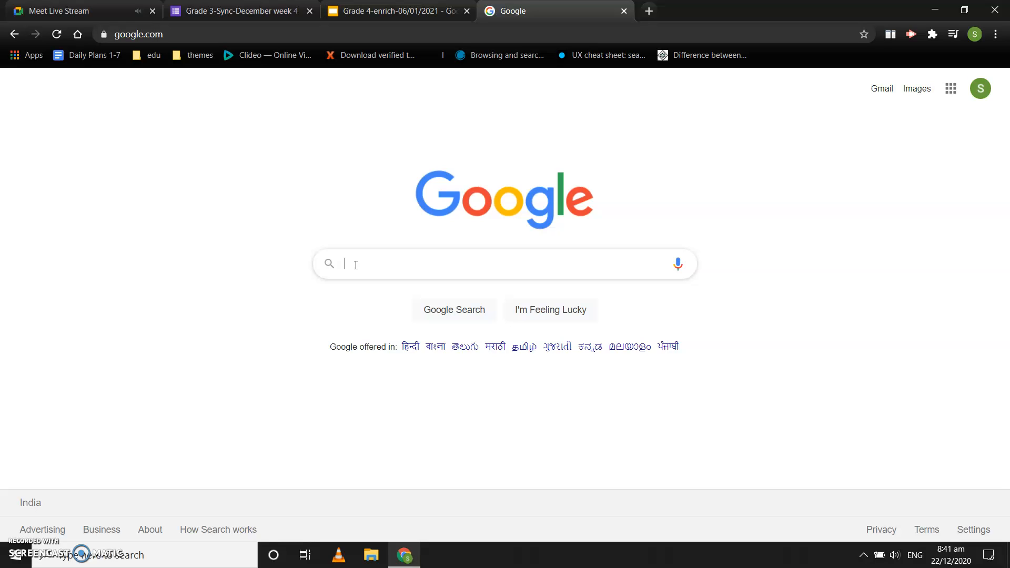
{"action": "type", "text": "sola"}
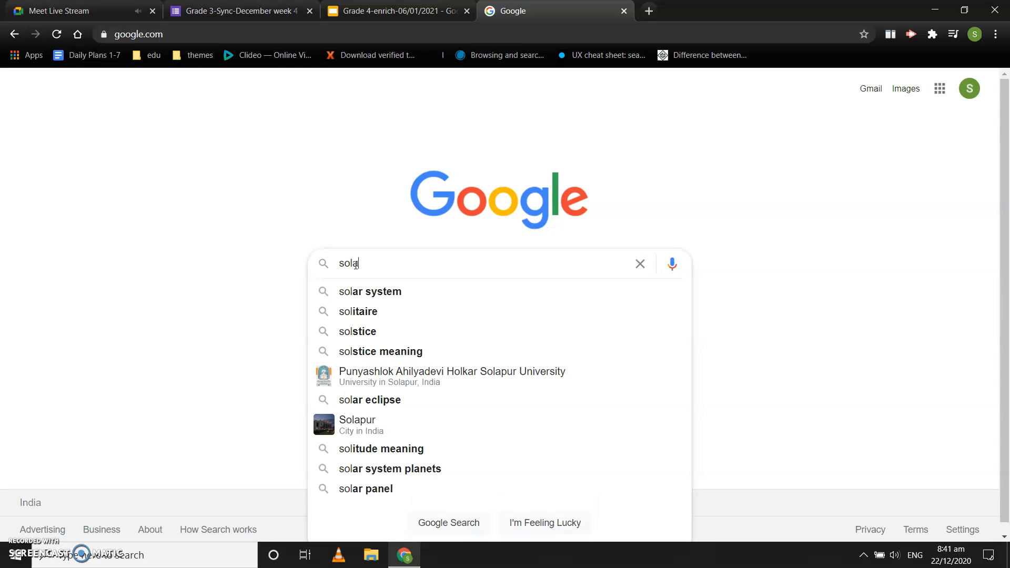
{"action": "type", "text": "r system"}
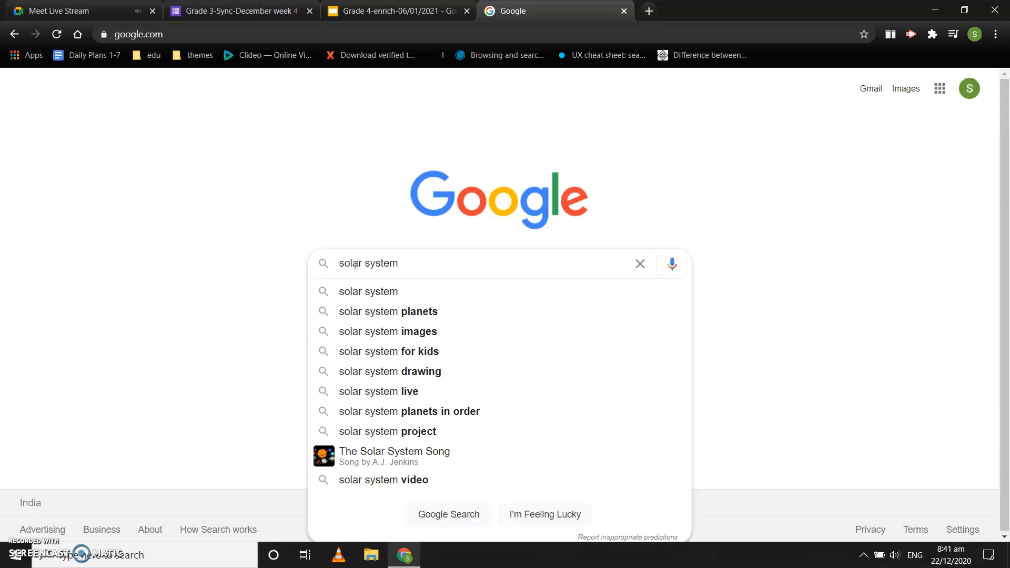
{"action": "key", "text": "Return"}
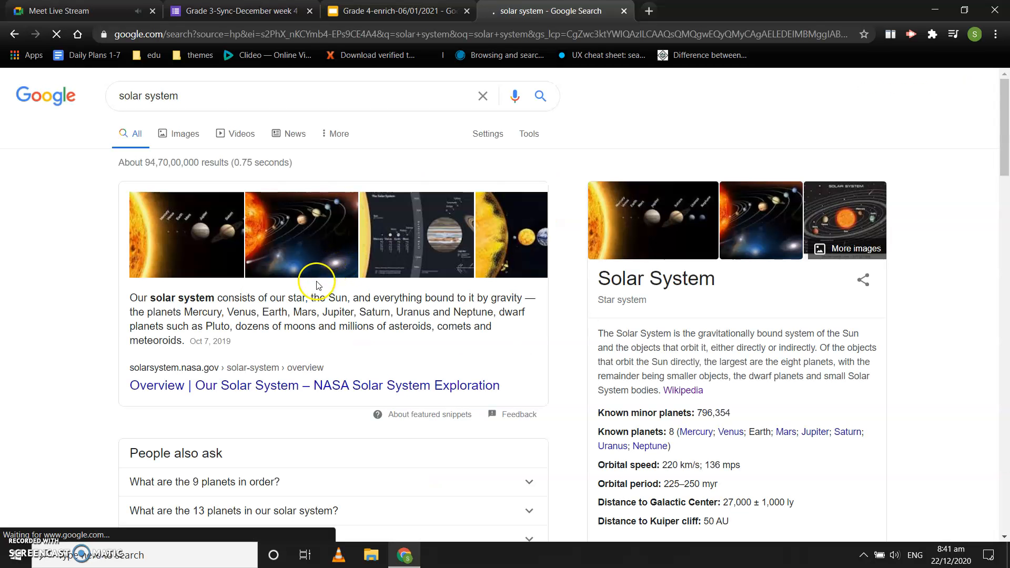
Look through the websites in the solar system search results and compare them with the instructions on the Activity slide
{"action": "scroll", "coordinate": [342, 331], "scroll_direction": "down", "scroll_amount": 2}
{"action": "scroll", "coordinate": [347, 337], "scroll_direction": "down", "scroll_amount": 6}
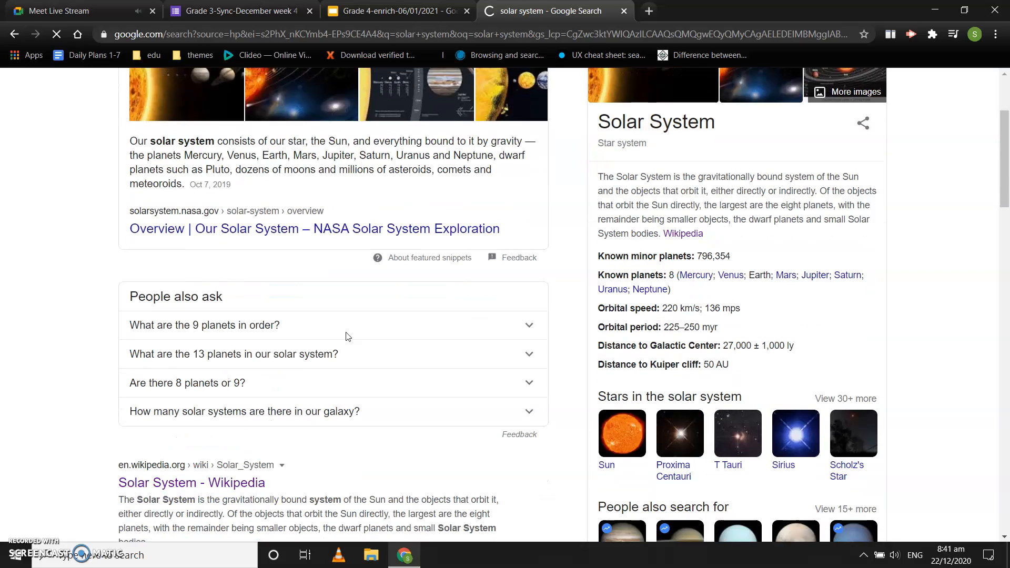
{"action": "scroll", "coordinate": [347, 336], "scroll_direction": "down", "scroll_amount": 14}
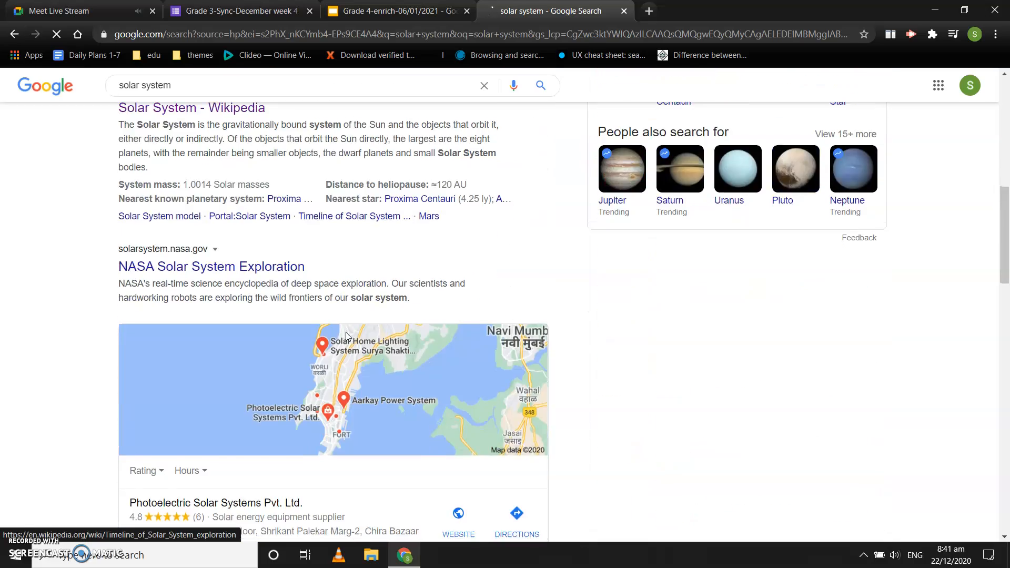
{"action": "scroll", "coordinate": [347, 336], "scroll_direction": "down", "scroll_amount": 10}
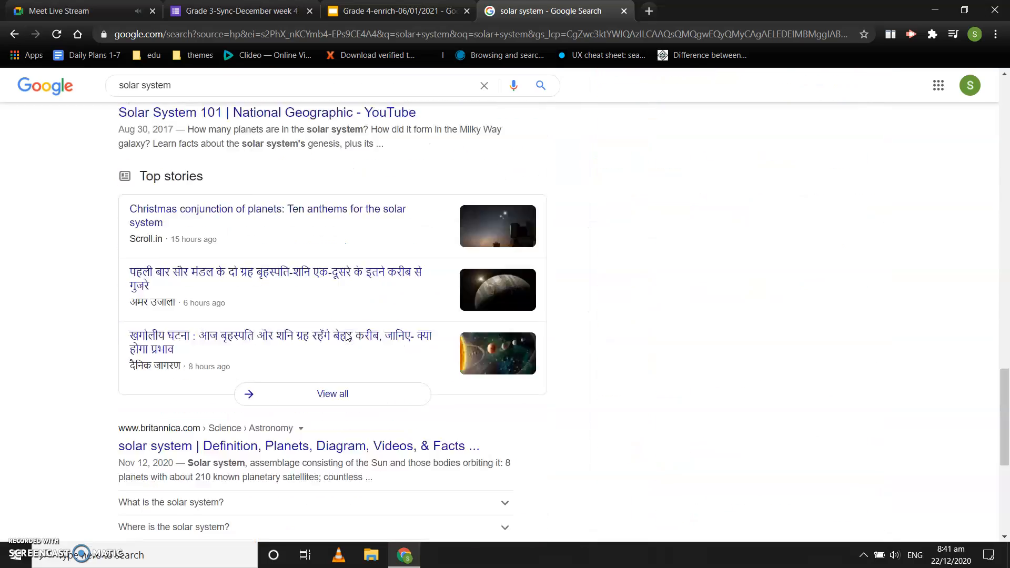
{"action": "scroll", "coordinate": [347, 337], "scroll_direction": "up", "scroll_amount": 7}
{"action": "scroll", "coordinate": [347, 337], "scroll_direction": "up", "scroll_amount": 18}
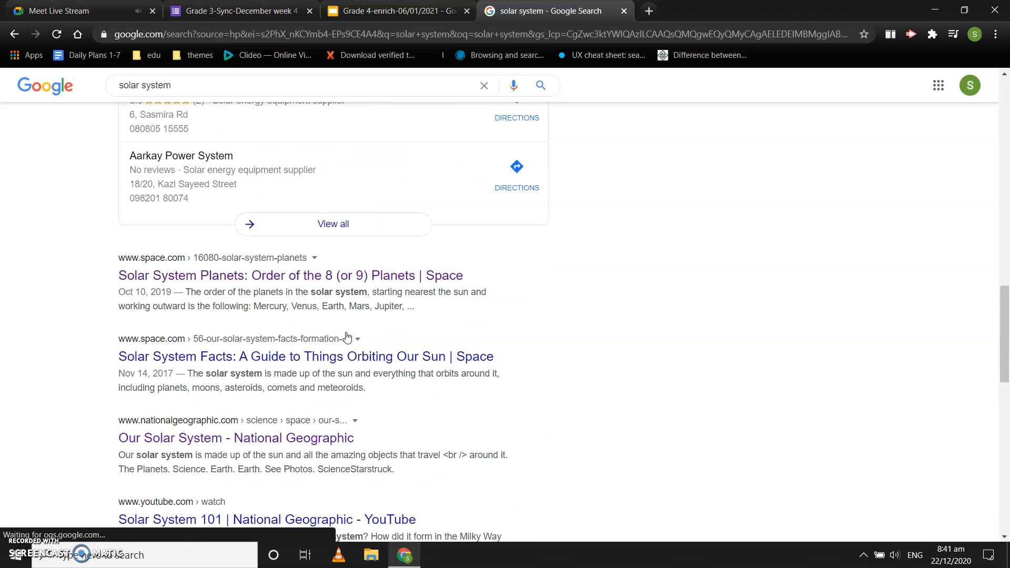
{"action": "scroll", "coordinate": [347, 337], "scroll_direction": "up", "scroll_amount": 2}
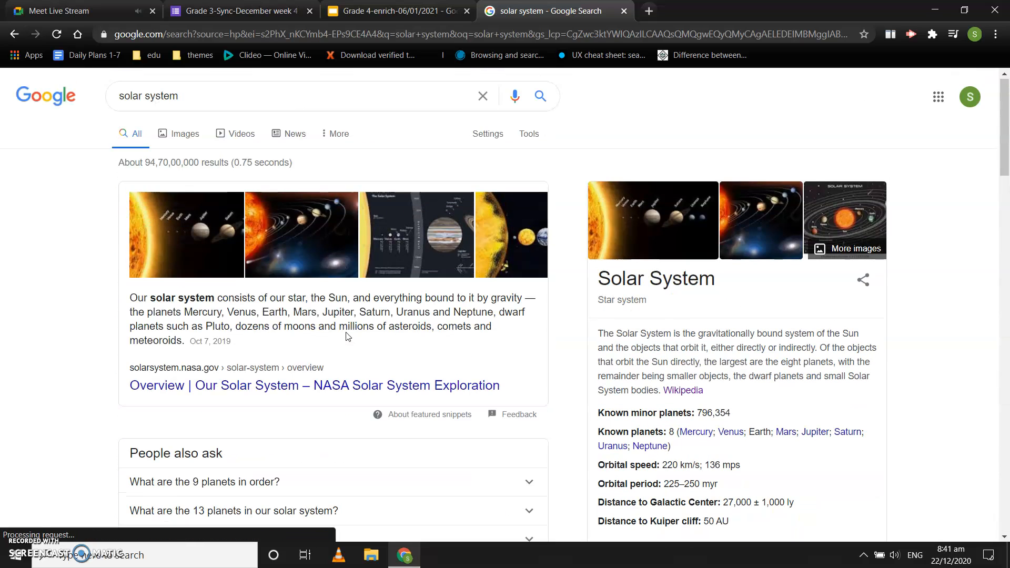
{"action": "left_click", "coordinate": [370, 12]}
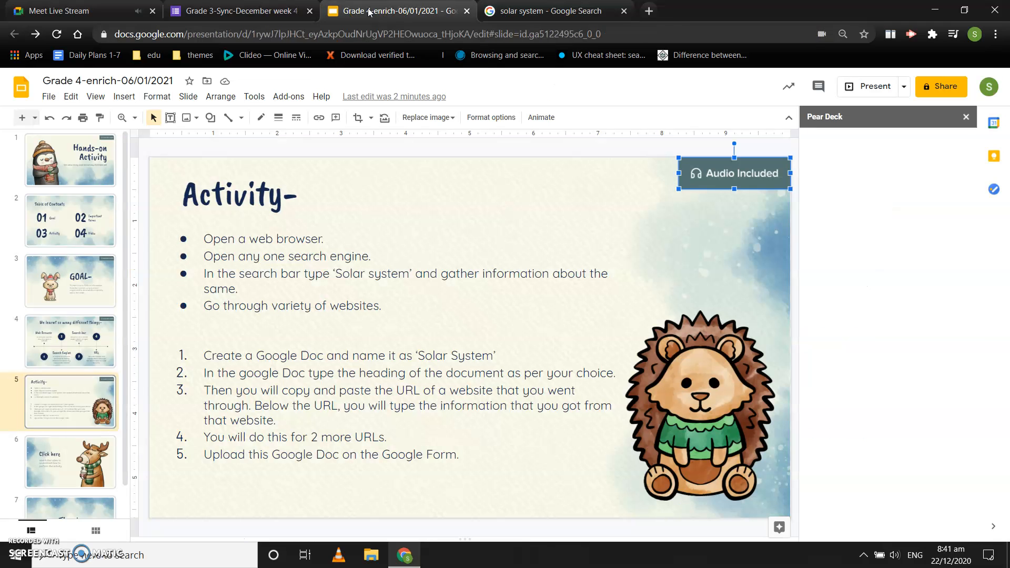
{"action": "left_click", "coordinate": [519, 6]}
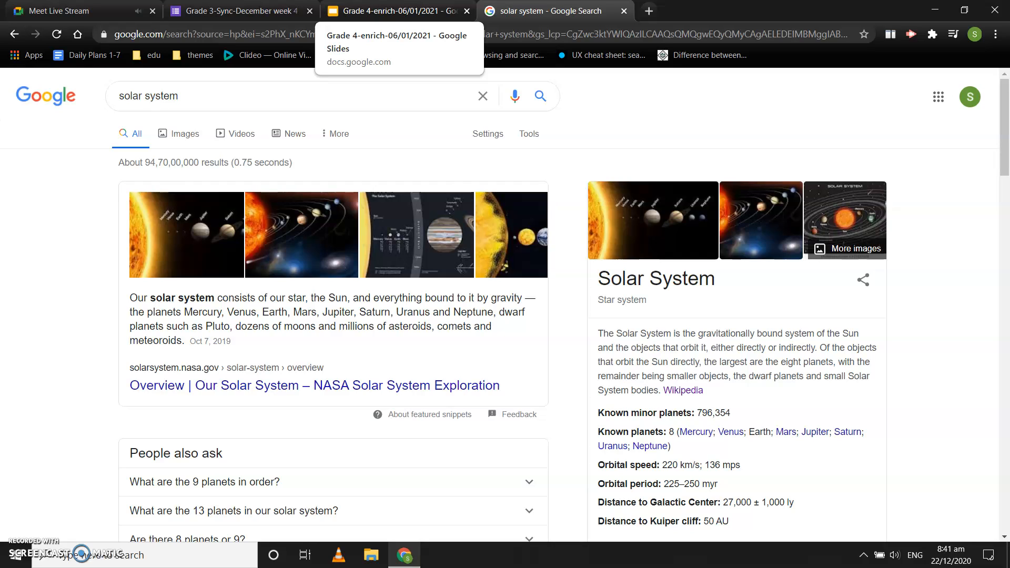
{"action": "left_click", "coordinate": [392, 11]}
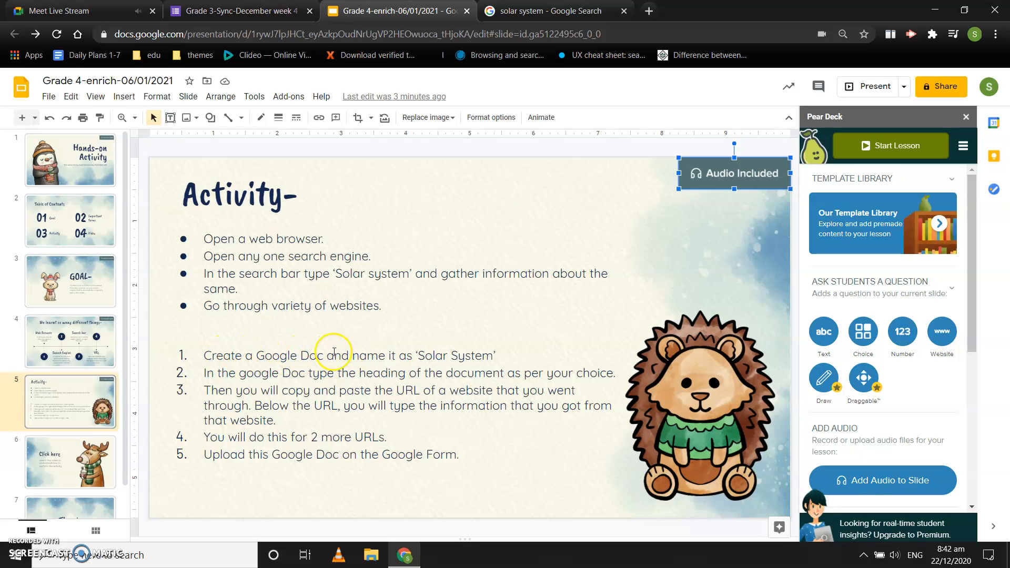
Create a blank Google Docs document in a new browser tab
{"action": "left_click", "coordinate": [649, 11]}
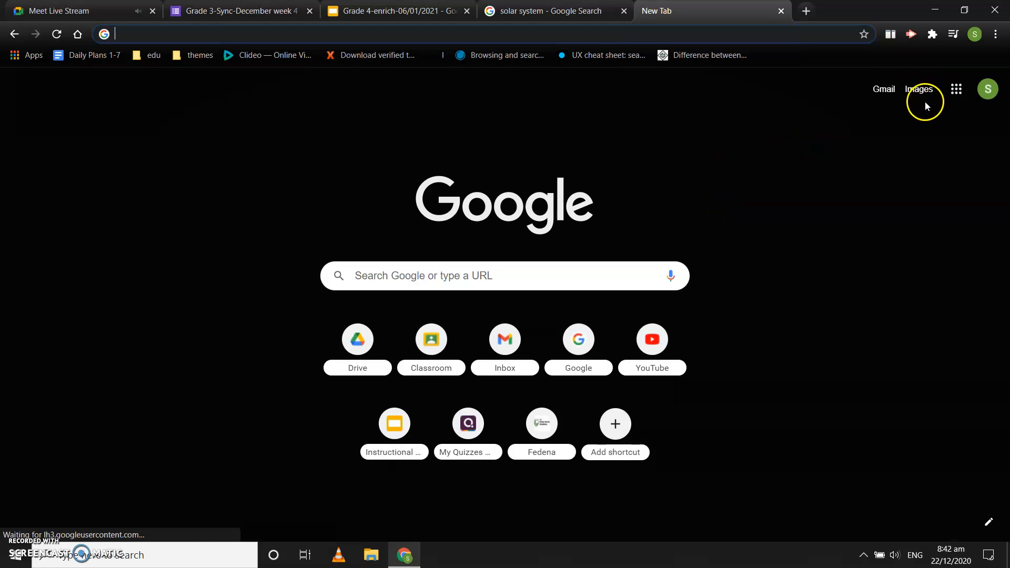
{"action": "left_click", "coordinate": [956, 91]}
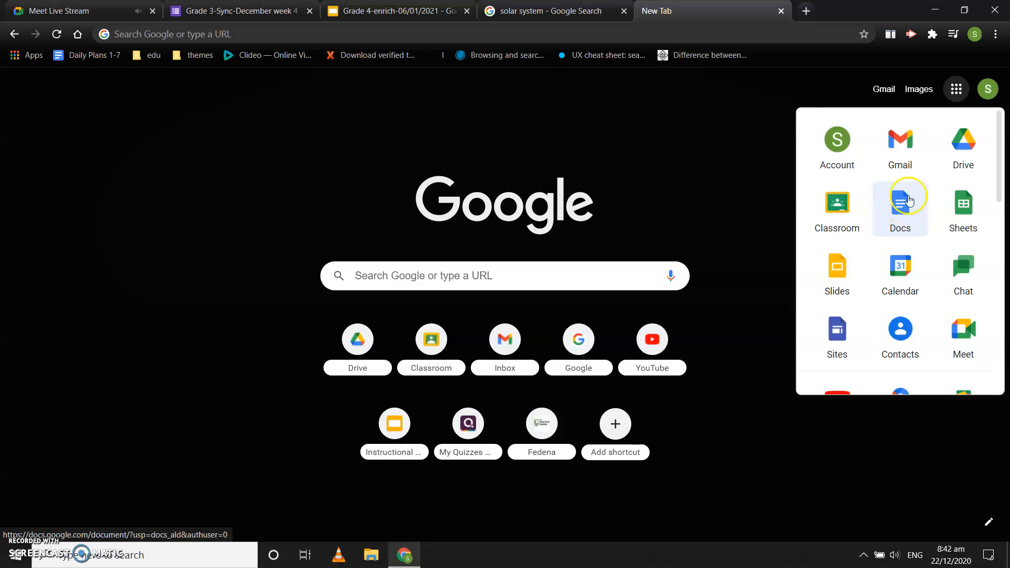
{"action": "left_click", "coordinate": [901, 208]}
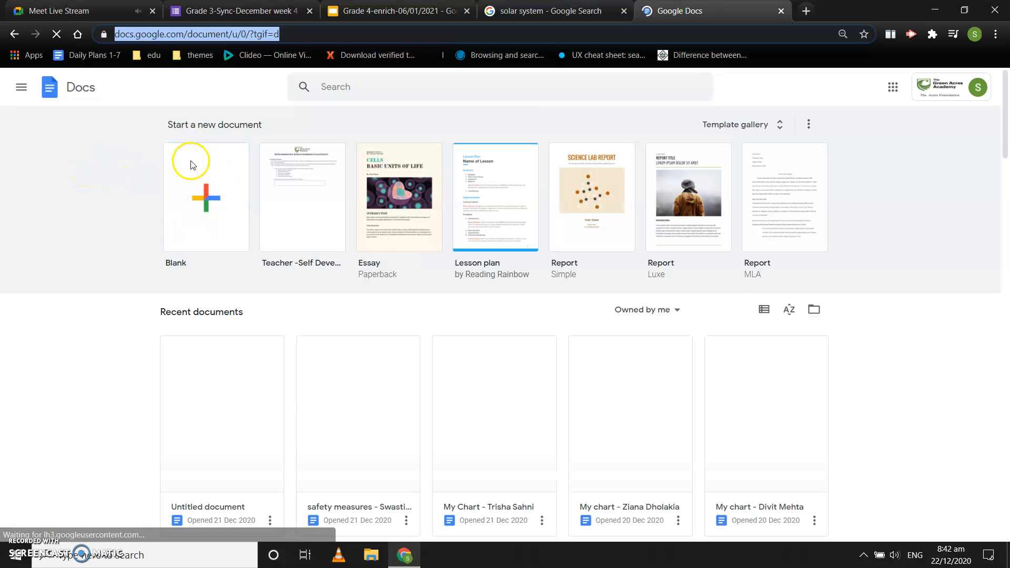
{"action": "left_click", "coordinate": [211, 203]}
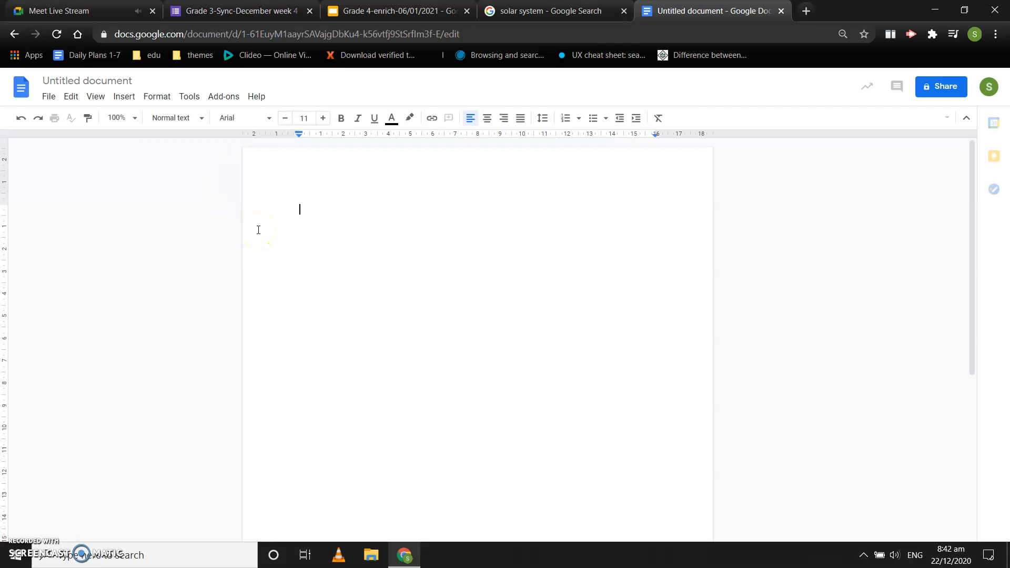
{"action": "left_click", "coordinate": [313, 209]}
Rename the untitled document as "Solar System"
{"action": "left_click", "coordinate": [98, 80]}
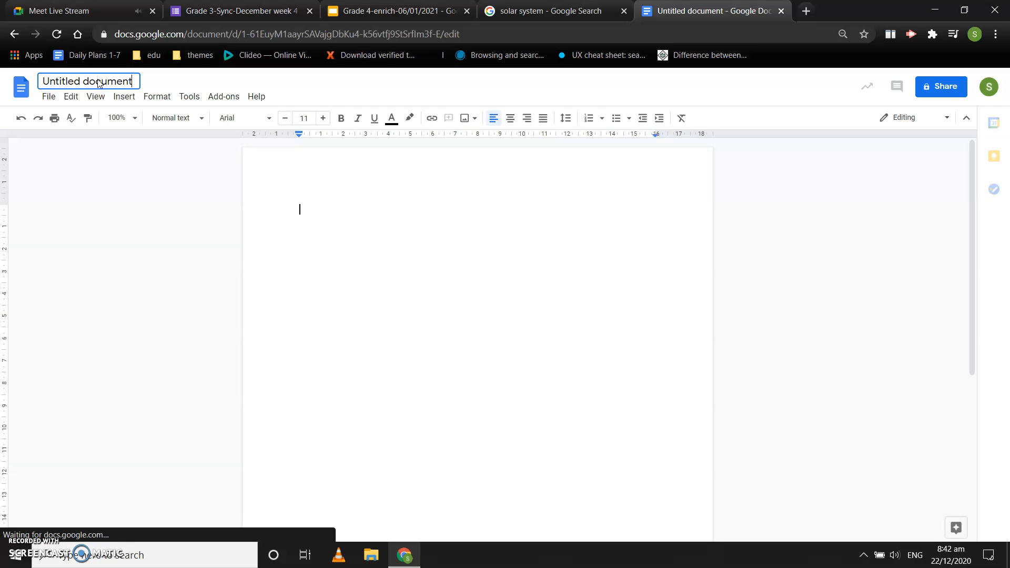
{"action": "type", "text": "Solar "}
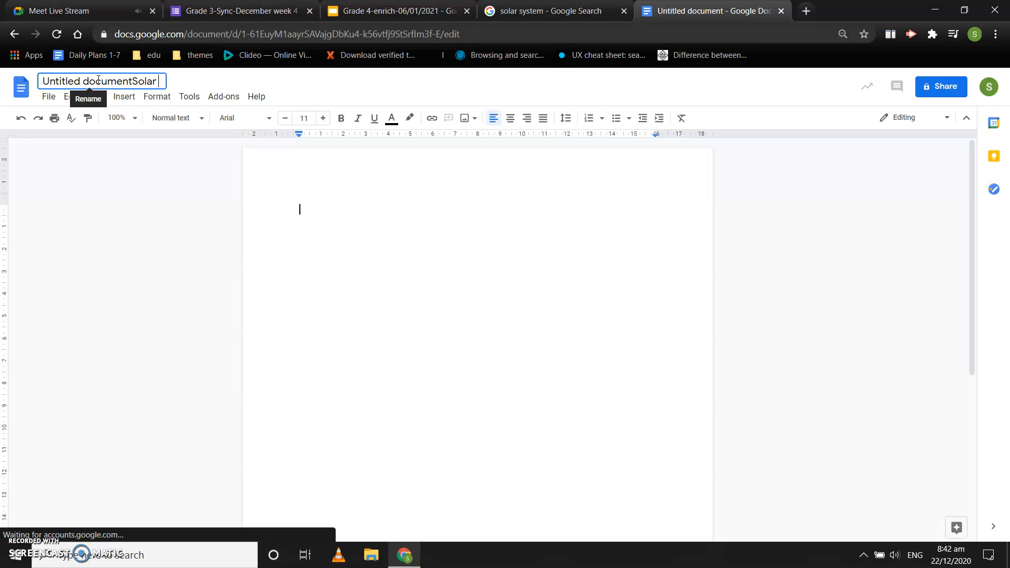
{"action": "type", "text": "System"}
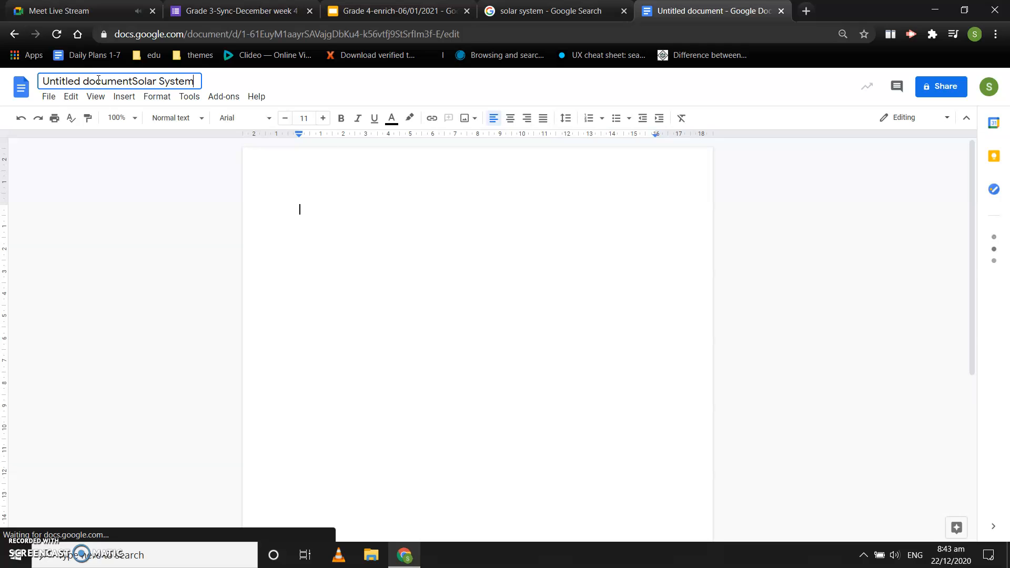
{"action": "key", "text": "BackSpace"}
{"action": "key", "text": "BackSpace"}
{"action": "key", "text": "BackSpace"}
{"action": "key", "text": "BackSpace"}
{"action": "key", "text": "BackSpace"}
{"action": "key", "text": "BackSpace"}
{"action": "key", "text": "BackSpace"}
{"action": "key", "text": "BackSpace"}
{"action": "key", "text": "BackSpace"}
{"action": "key", "text": "BackSpace"}
{"action": "key", "text": "BackSpace"}
{"action": "key", "text": "BackSpace"}
{"action": "key", "text": "BackSpace"}
{"action": "key", "text": "BackSpace"}
{"action": "key", "text": "BackSpace"}
{"action": "key", "text": "BackSpace"}
{"action": "key", "text": "BackSpace"}
{"action": "key", "text": "BackSpace"}
{"action": "key", "text": "BackSpace"}
{"action": "key", "text": "BackSpace"}
{"action": "key", "text": "BackSpace"}
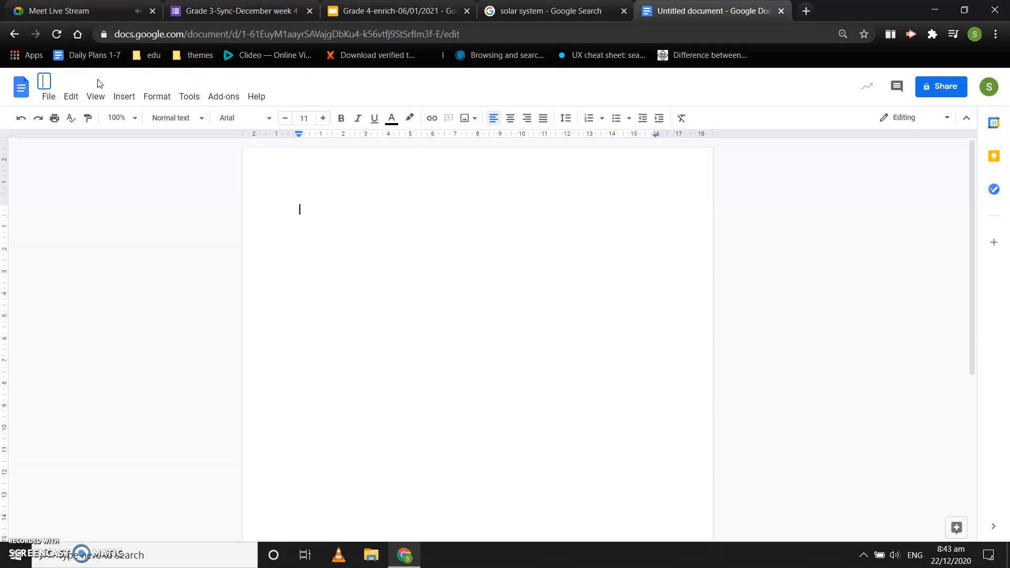
{"action": "type", "text": "Solar System"}
{"action": "key", "text": "Return"}
{"action": "left_click", "coordinate": [147, 192]}
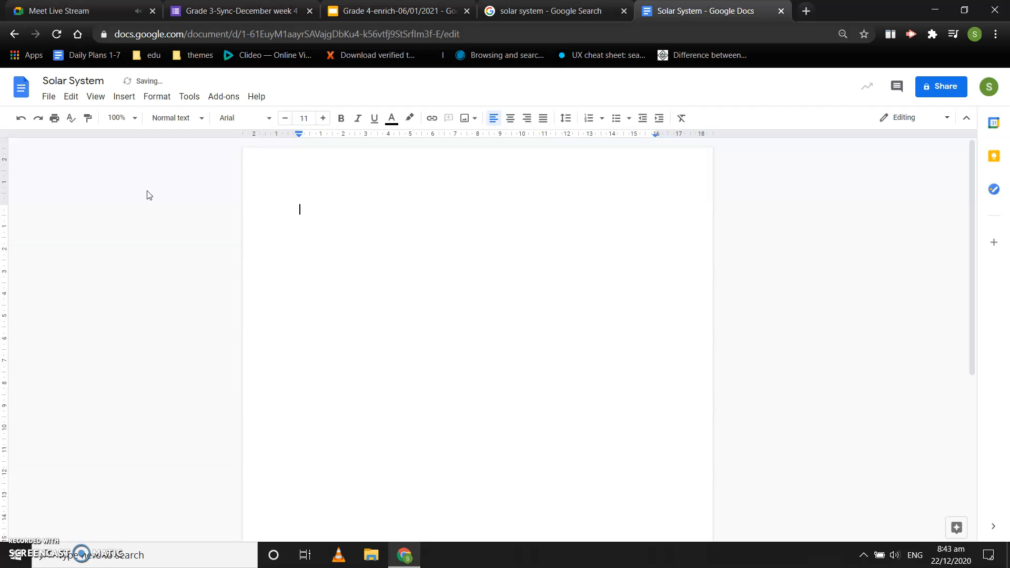
Check the heading instruction on the Activity slide and add a centred "Solar System" heading to the document
{"action": "left_click", "coordinate": [352, 8]}
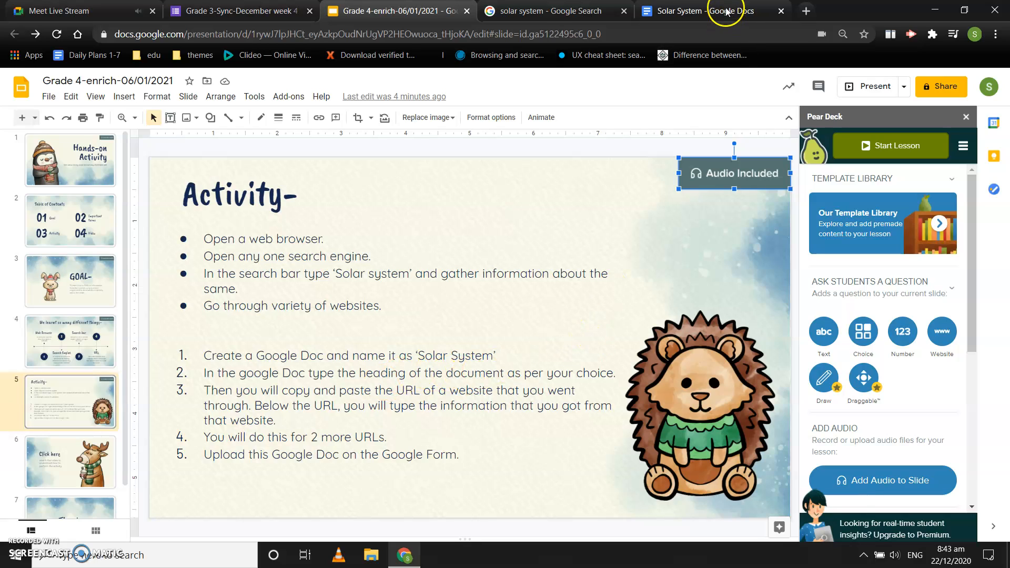
{"action": "left_click", "coordinate": [706, 9]}
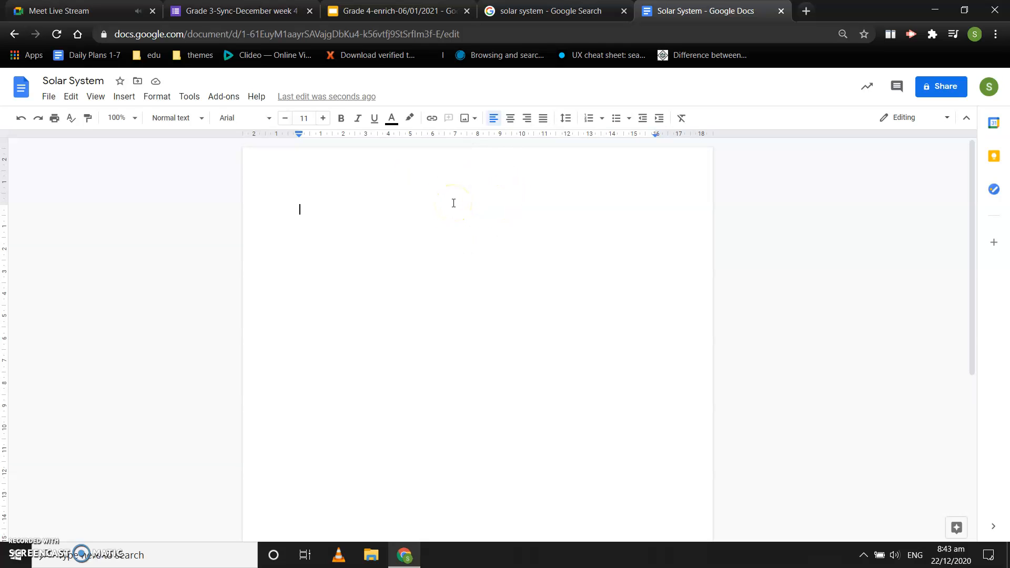
{"action": "type", "text": "Solar System"}
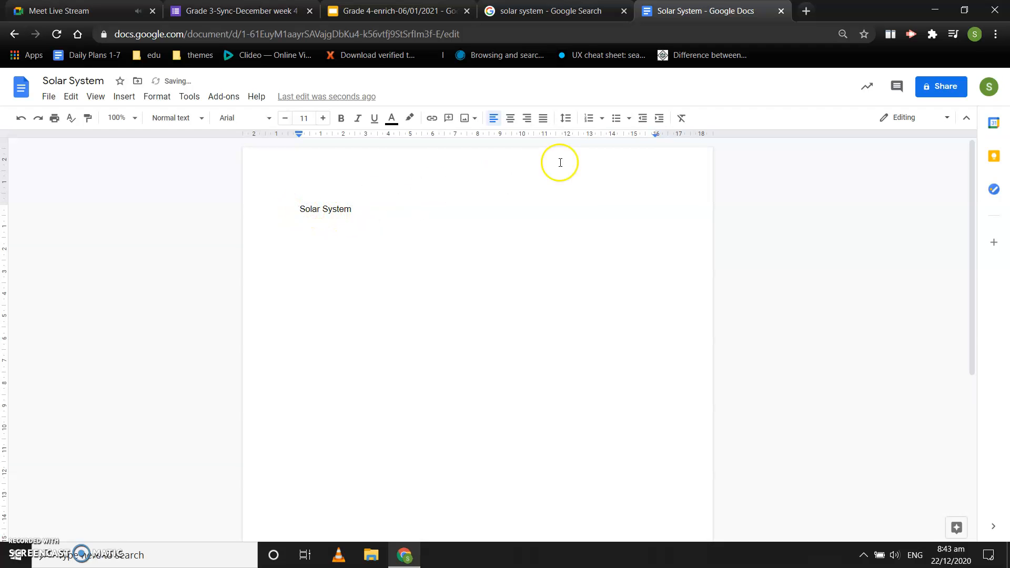
{"action": "left_click", "coordinate": [510, 122]}
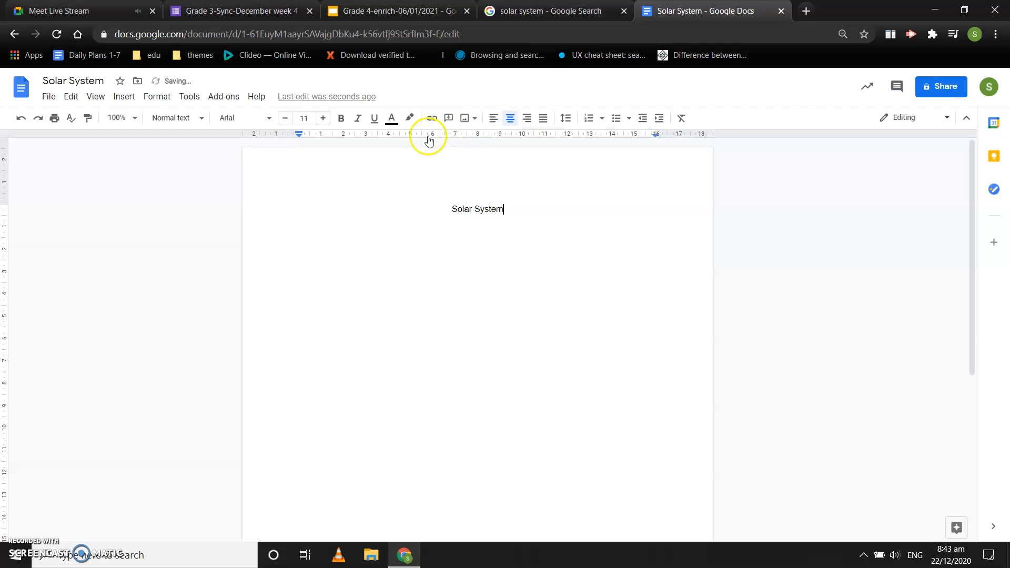
Increase the font size of the "Solar System" heading to 24
{"action": "left_click", "coordinate": [323, 120]}
{"action": "left_click", "coordinate": [323, 119]}
{"action": "left_click", "coordinate": [323, 119]}
{"action": "left_click", "coordinate": [324, 120]}
{"action": "left_click", "coordinate": [323, 120]}
{"action": "triple_click", "coordinate": [454, 199]}
{"action": "left_click", "coordinate": [327, 119]}
{"action": "left_click", "coordinate": [327, 119]}
{"action": "left_click", "coordinate": [328, 120]}
{"action": "left_click", "coordinate": [328, 120]}
{"action": "left_click", "coordinate": [327, 120]}
{"action": "left_click", "coordinate": [327, 120]}
{"action": "left_click", "coordinate": [327, 120]}
{"action": "left_click", "coordinate": [327, 120]}
{"action": "left_click", "coordinate": [327, 120]}
{"action": "left_click", "coordinate": [327, 120]}
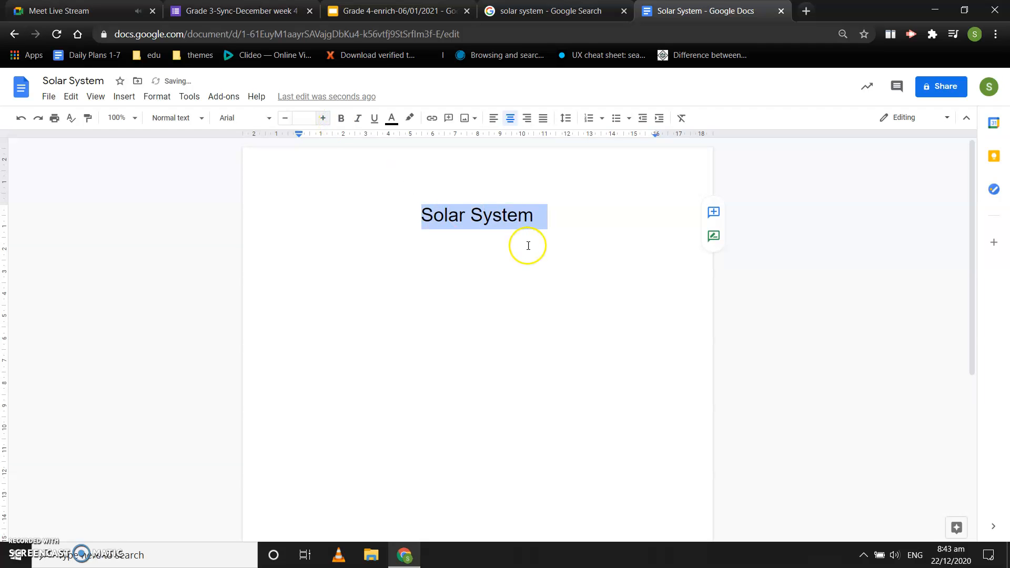
Start a new left-aligned paragraph below the "Solar System" heading
{"action": "left_click", "coordinate": [562, 220]}
{"action": "key", "text": "Return"}
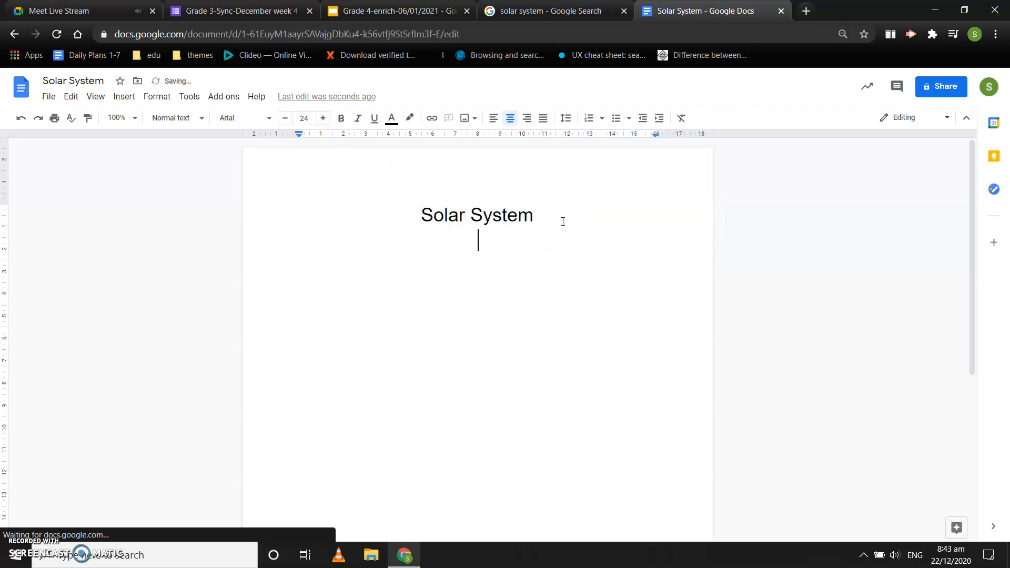
{"action": "left_click", "coordinate": [491, 126]}
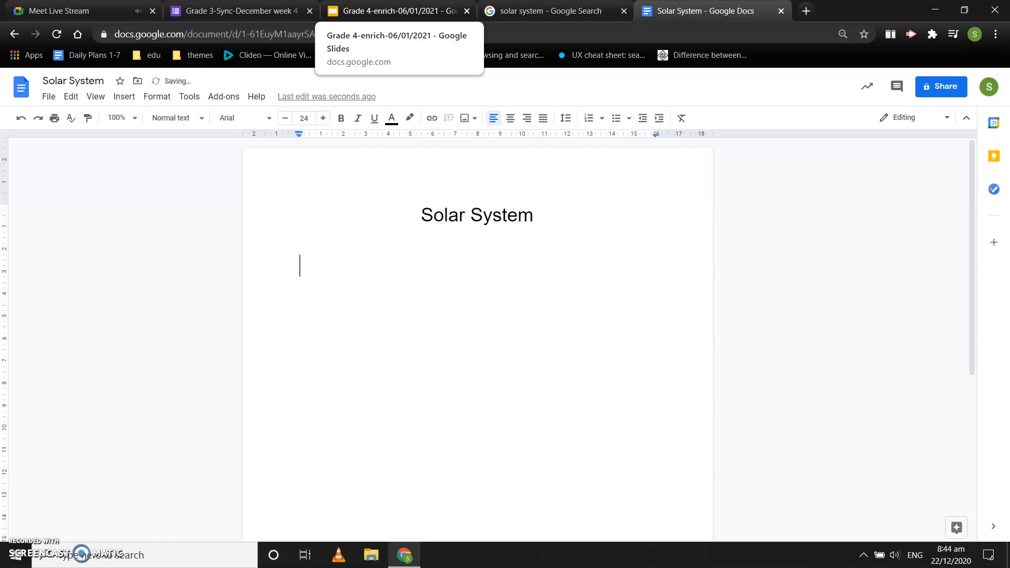
Check the URL instruction on the Activity slide and open the Space.com "Solar System Planets: Order of the 8 (or 9) Planets" search result
{"action": "left_click", "coordinate": [386, 11]}
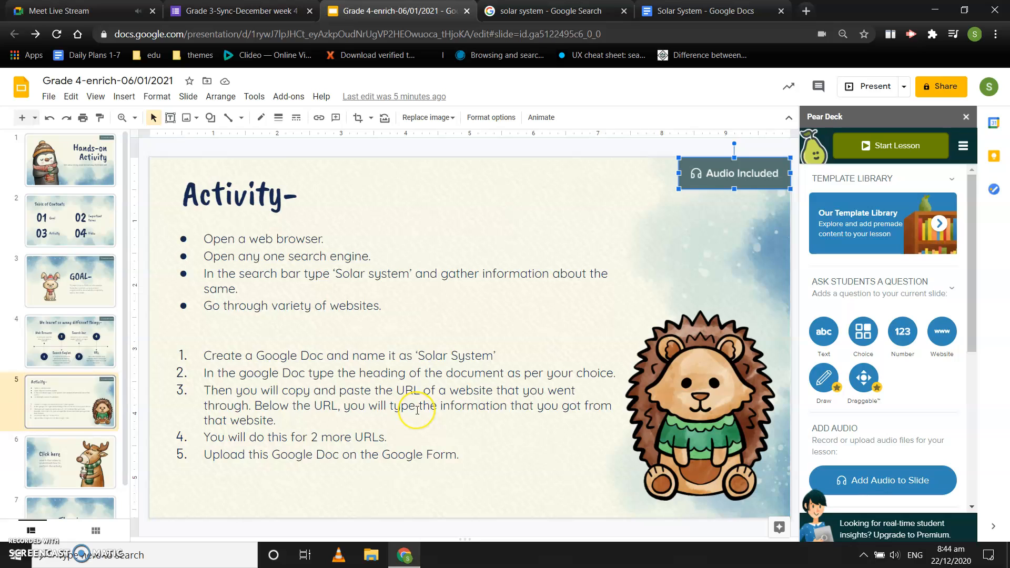
{"action": "left_click", "coordinate": [555, 7]}
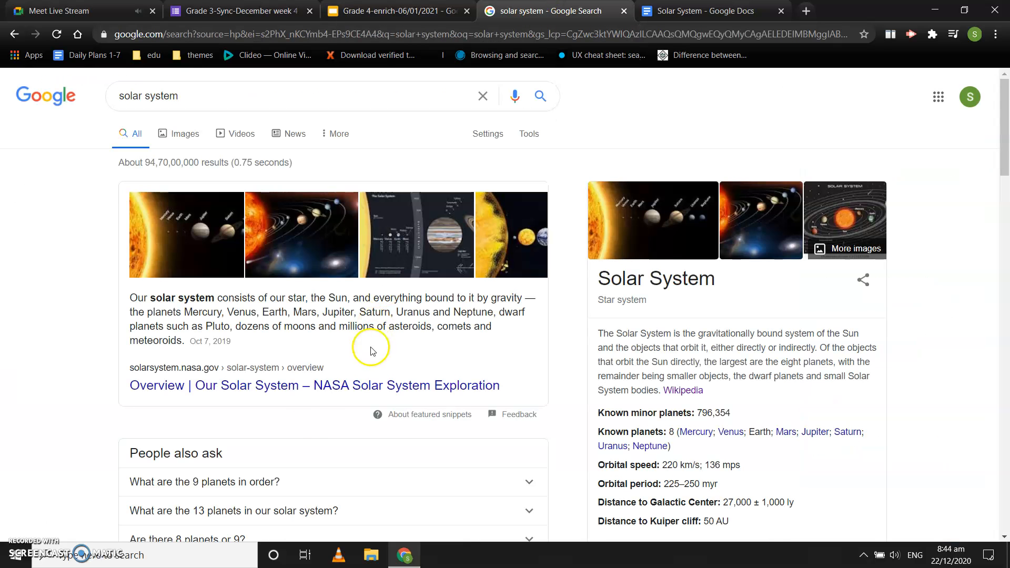
{"action": "scroll", "coordinate": [313, 421], "scroll_direction": "down", "scroll_amount": 5}
{"action": "scroll", "coordinate": [310, 424], "scroll_direction": "down", "scroll_amount": 10}
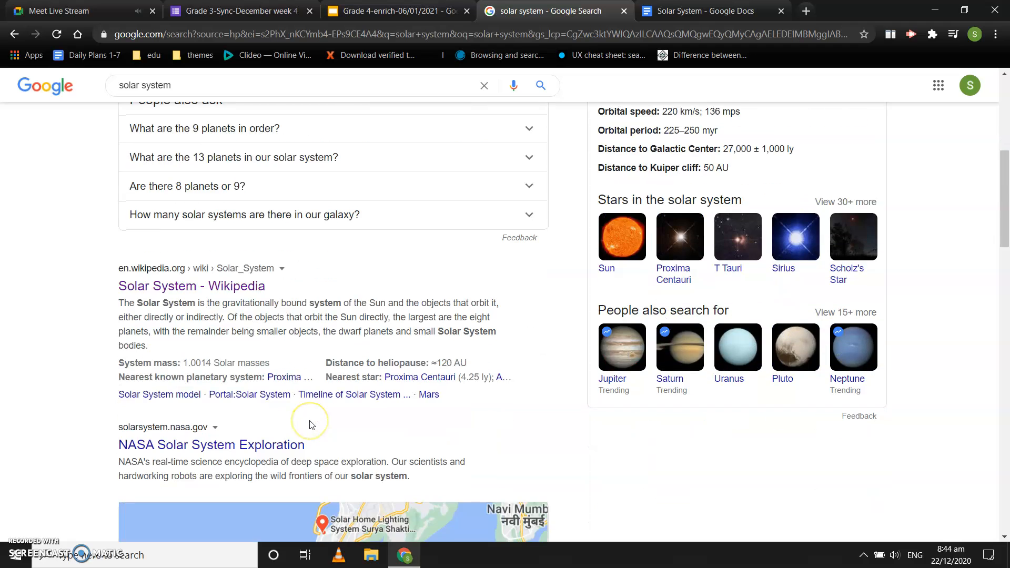
{"action": "scroll", "coordinate": [310, 424], "scroll_direction": "down", "scroll_amount": 3}
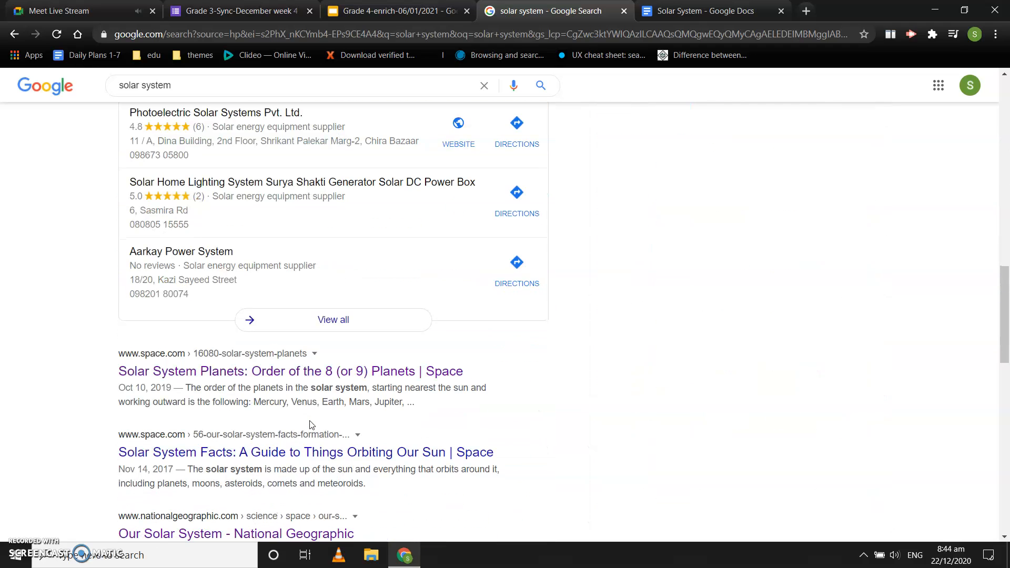
{"action": "left_click", "coordinate": [262, 372]}
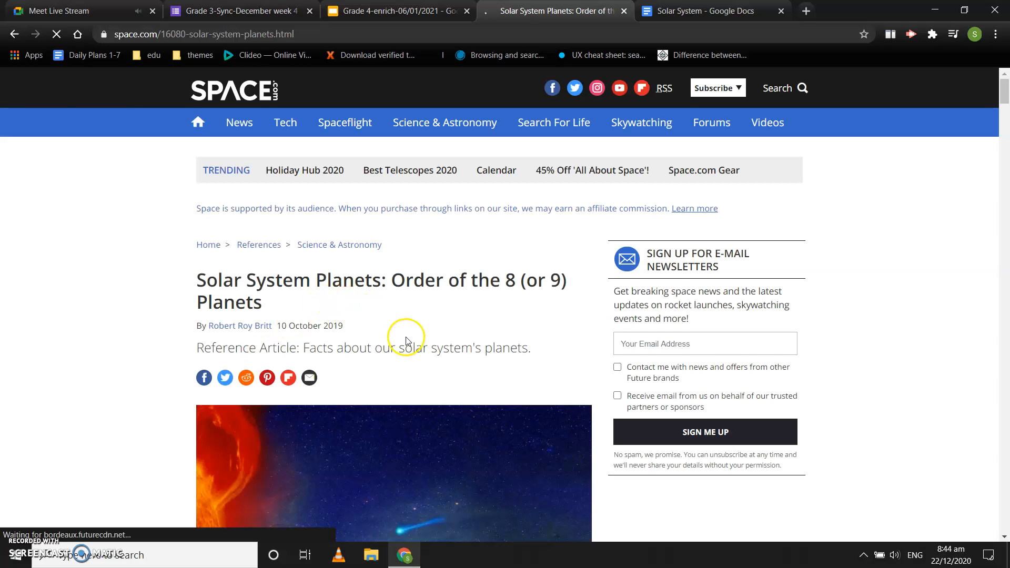
Skim the Space.com article and copy its full web address
{"action": "scroll", "coordinate": [406, 334], "scroll_direction": "down", "scroll_amount": 1}
{"action": "scroll", "coordinate": [406, 341], "scroll_direction": "down", "scroll_amount": 1}
{"action": "scroll", "coordinate": [406, 340], "scroll_direction": "down", "scroll_amount": 1}
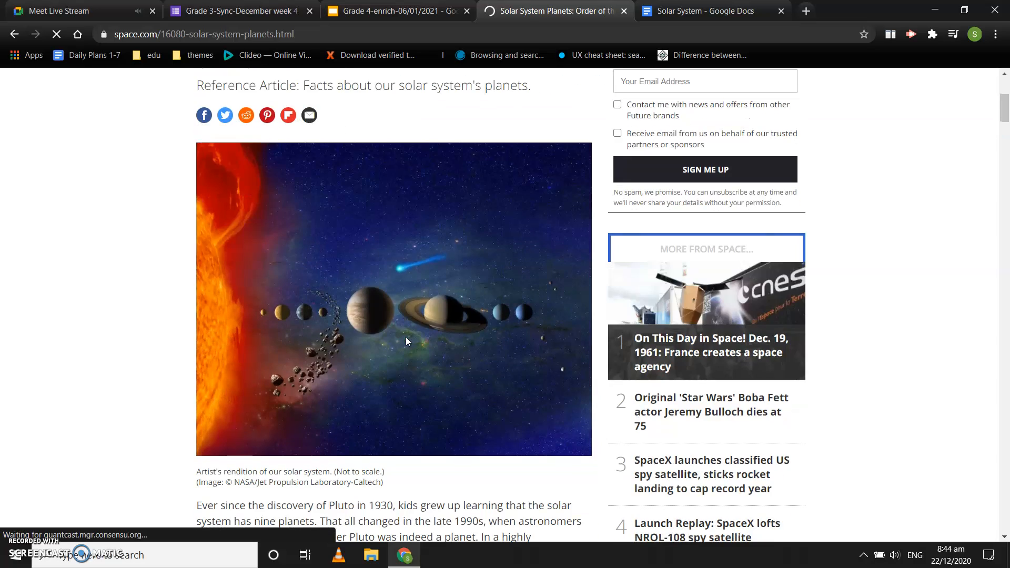
{"action": "scroll", "coordinate": [405, 341], "scroll_direction": "down", "scroll_amount": 1}
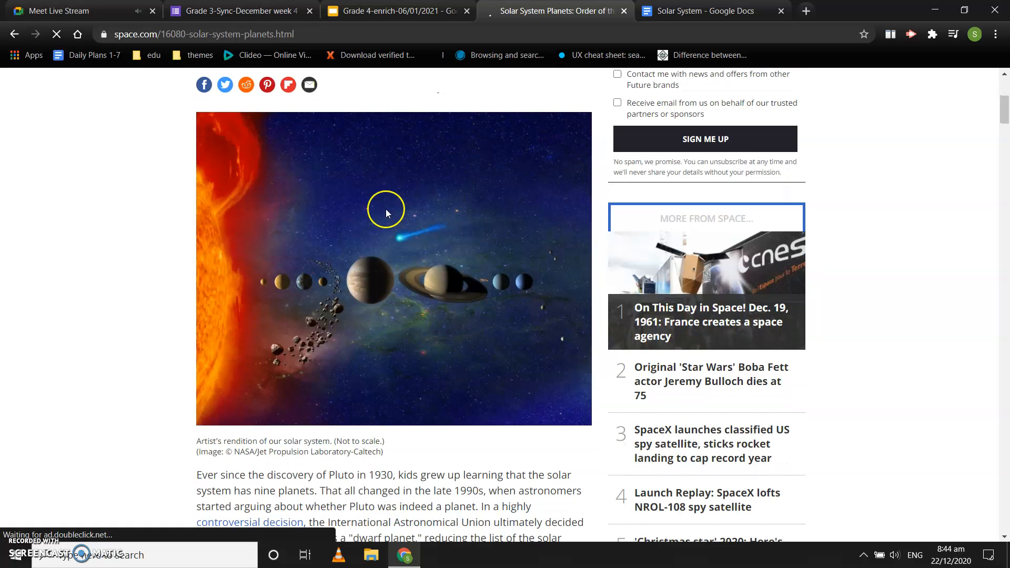
{"action": "scroll", "coordinate": [374, 341], "scroll_direction": "up", "scroll_amount": 3}
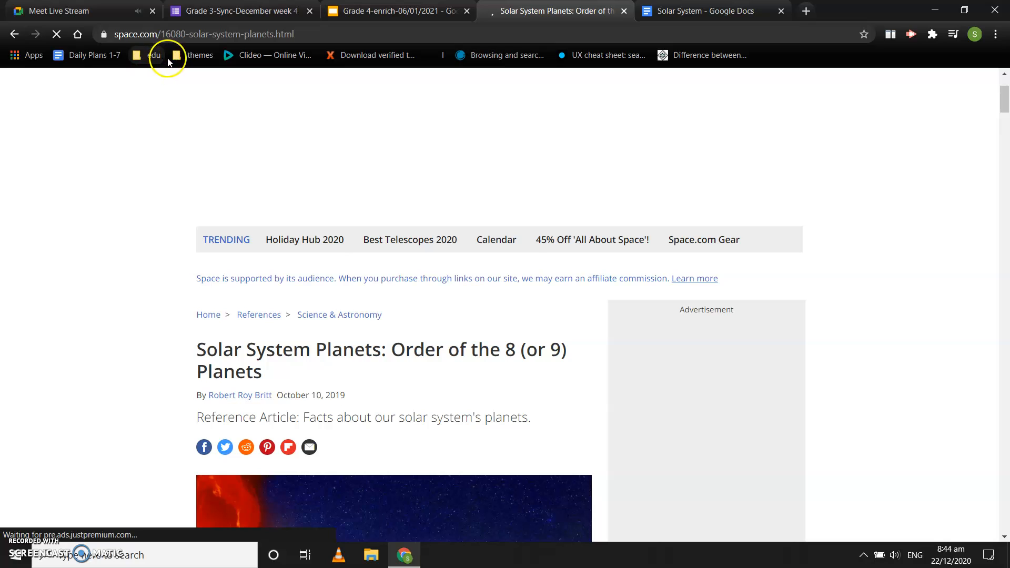
{"action": "left_click", "coordinate": [235, 33]}
{"action": "left_click", "coordinate": [235, 33]}
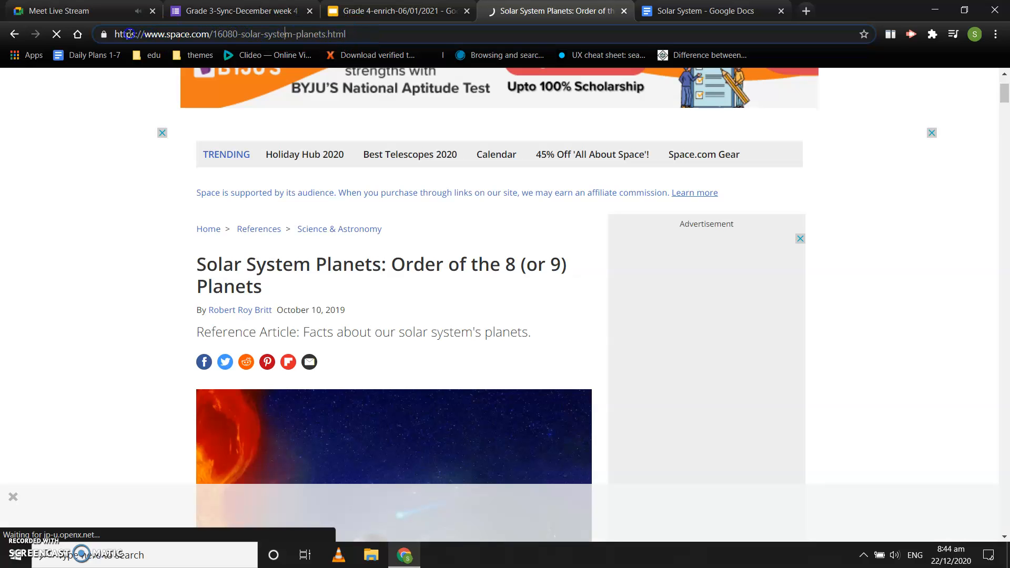
{"action": "left_click_drag", "start_coordinate": [347, 35], "coordinate": [130, 34]}
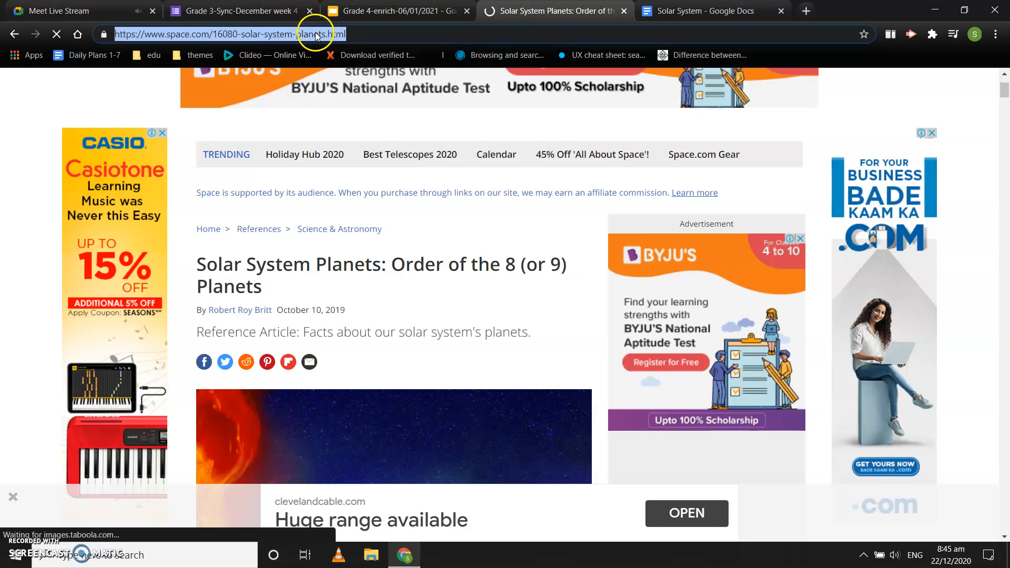
{"action": "right_click", "coordinate": [314, 34]}
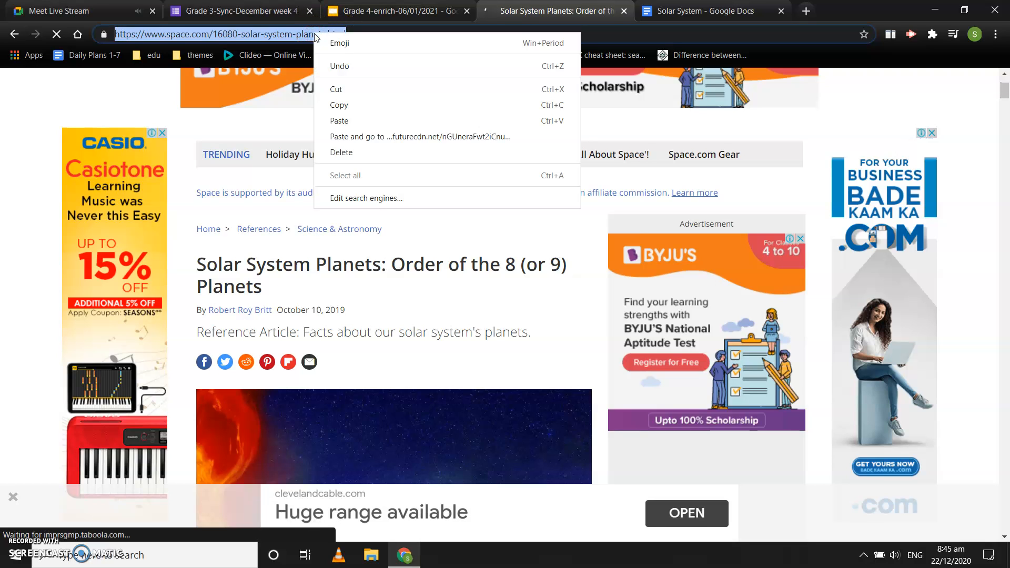
{"action": "left_click", "coordinate": [337, 109]}
Recheck the Activity slide and paste the Space.com URL as item 1 of a numbered list in the Solar System document
{"action": "left_click", "coordinate": [377, 13]}
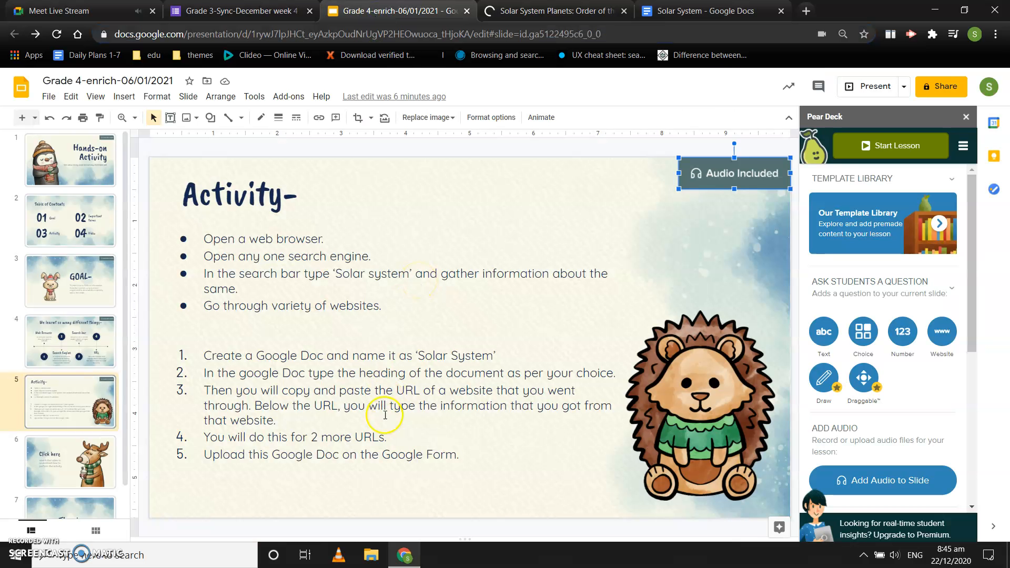
{"action": "left_click", "coordinate": [667, 8]}
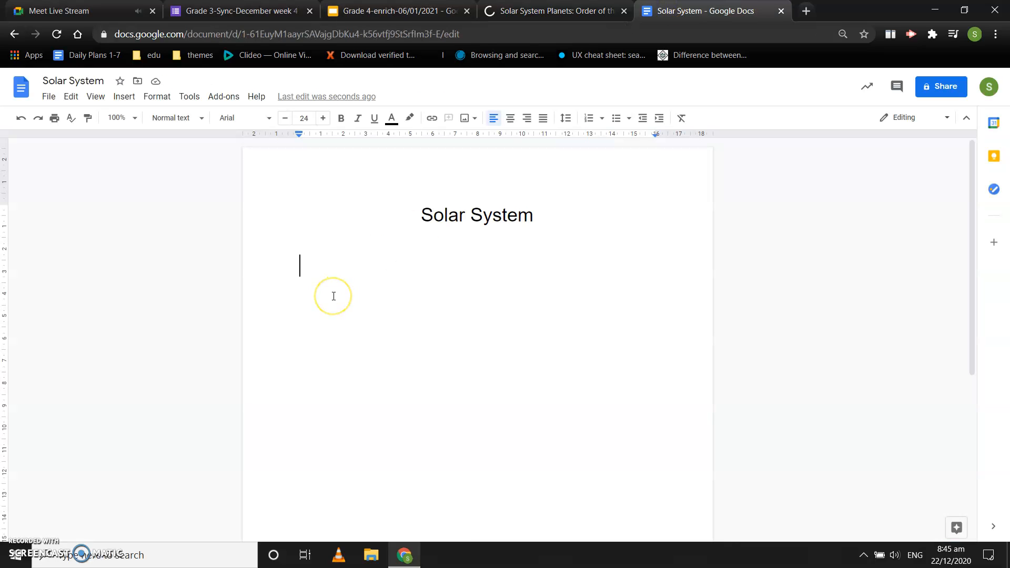
{"action": "type", "text": "1"}
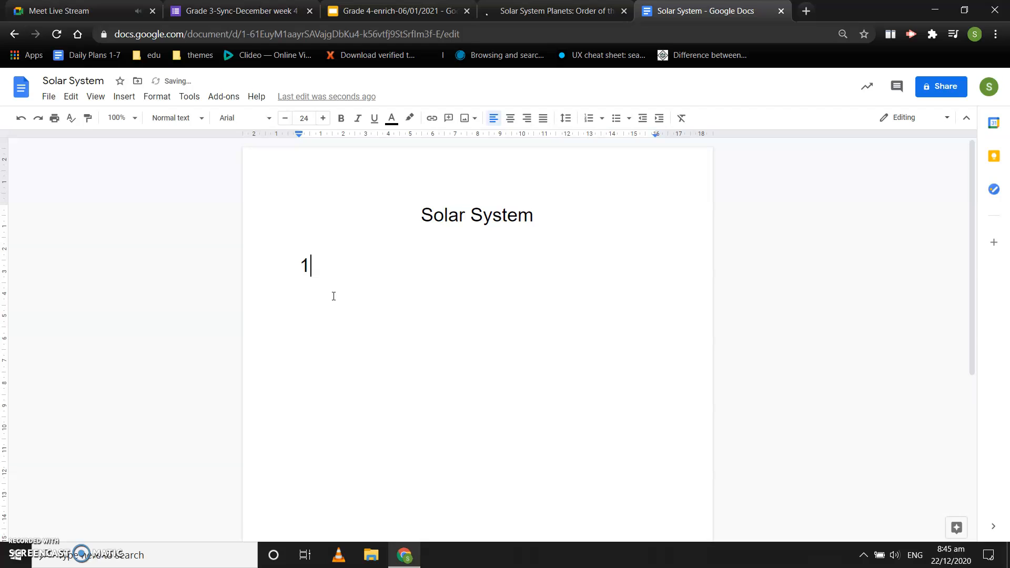
{"action": "type", "text": "."}
{"action": "left_click", "coordinate": [344, 265]}
{"action": "key", "text": "ctrl+v"}
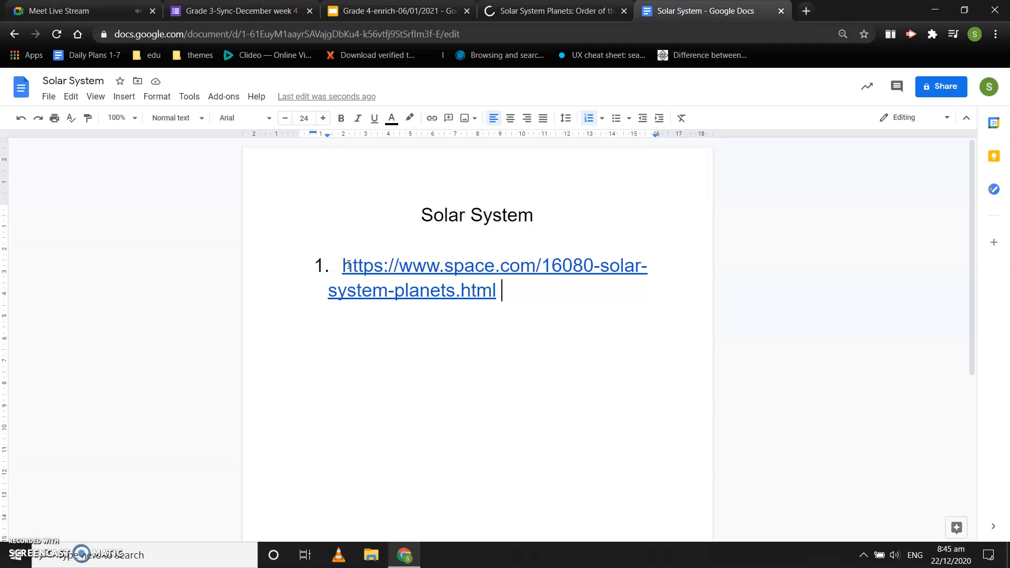
Copy the solar system illustration from the Space.com article and paste it after the URL in the Solar System document
{"action": "left_click", "coordinate": [557, 10]}
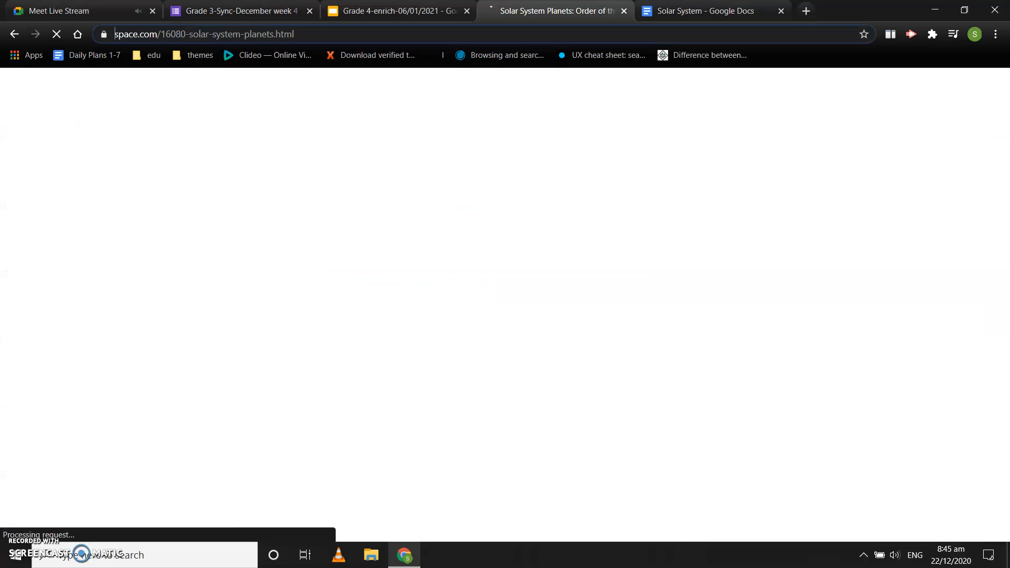
{"action": "scroll", "coordinate": [454, 311], "scroll_direction": "down", "scroll_amount": 4}
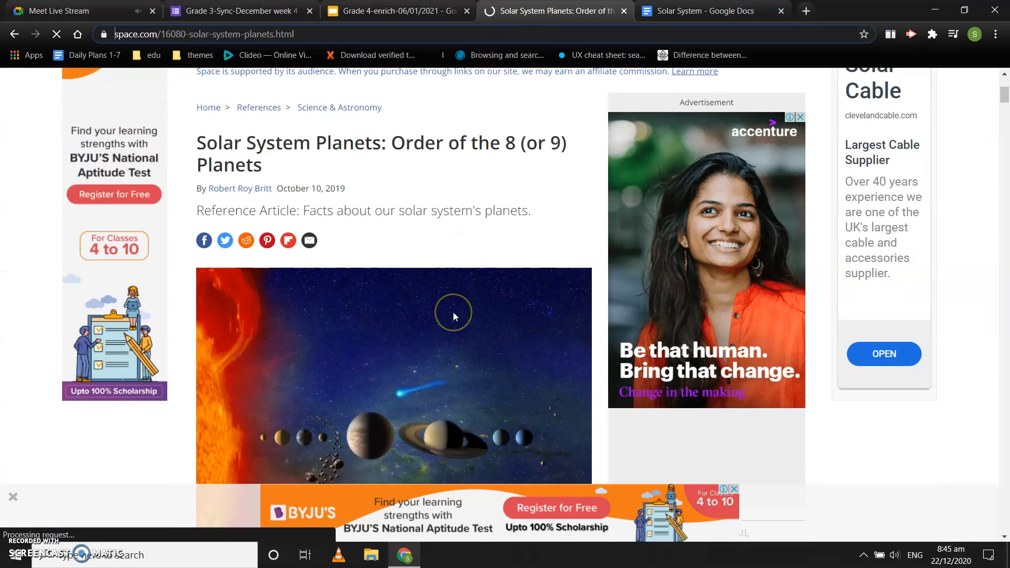
{"action": "scroll", "coordinate": [453, 311], "scroll_direction": "down", "scroll_amount": 1}
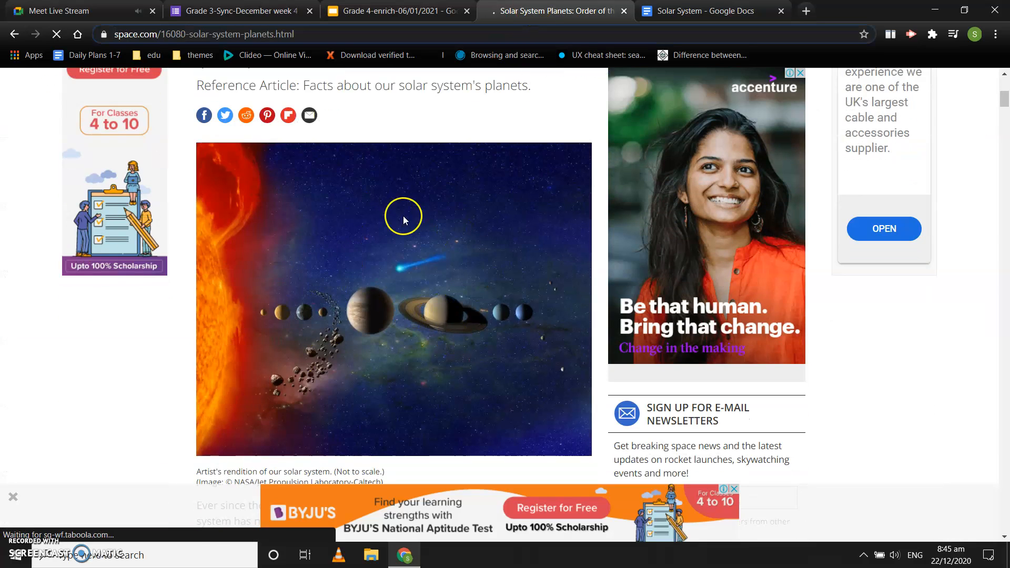
{"action": "left_click", "coordinate": [337, 263]}
{"action": "scroll", "coordinate": [337, 264], "scroll_direction": "down", "scroll_amount": 1}
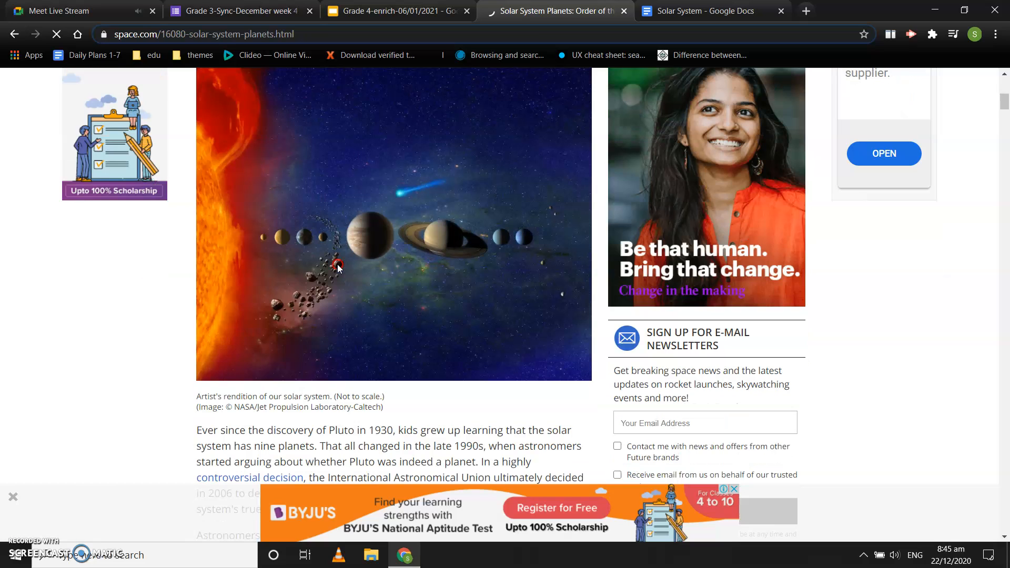
{"action": "right_click", "coordinate": [336, 264]}
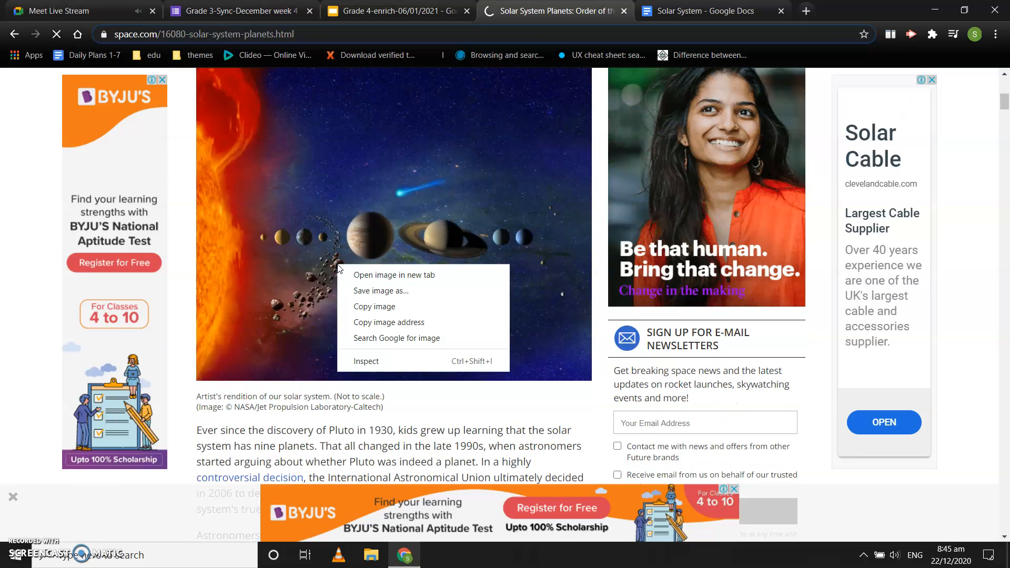
{"action": "left_click", "coordinate": [377, 308]}
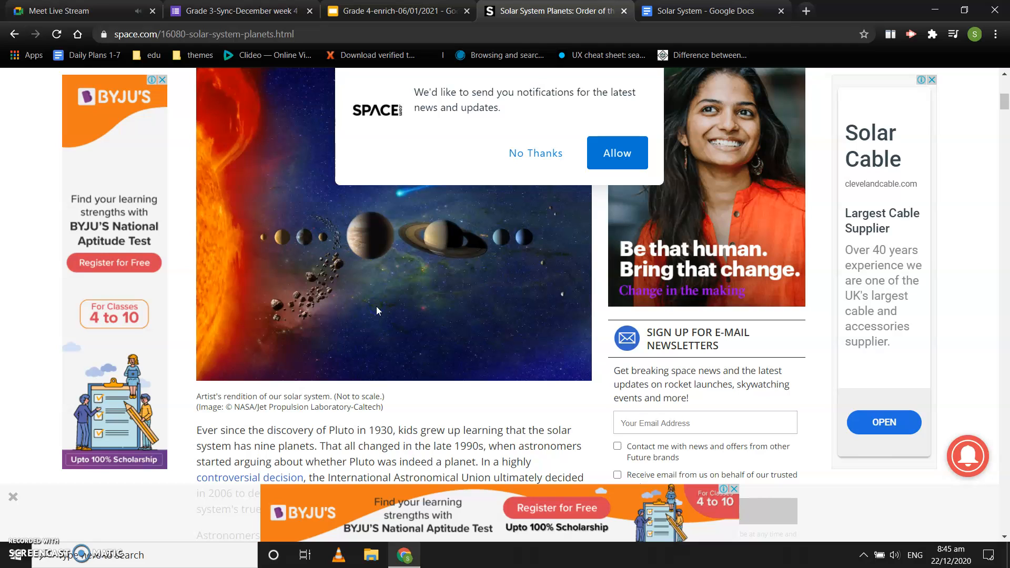
{"action": "left_click", "coordinate": [397, 7]}
{"action": "left_click", "coordinate": [737, 11]}
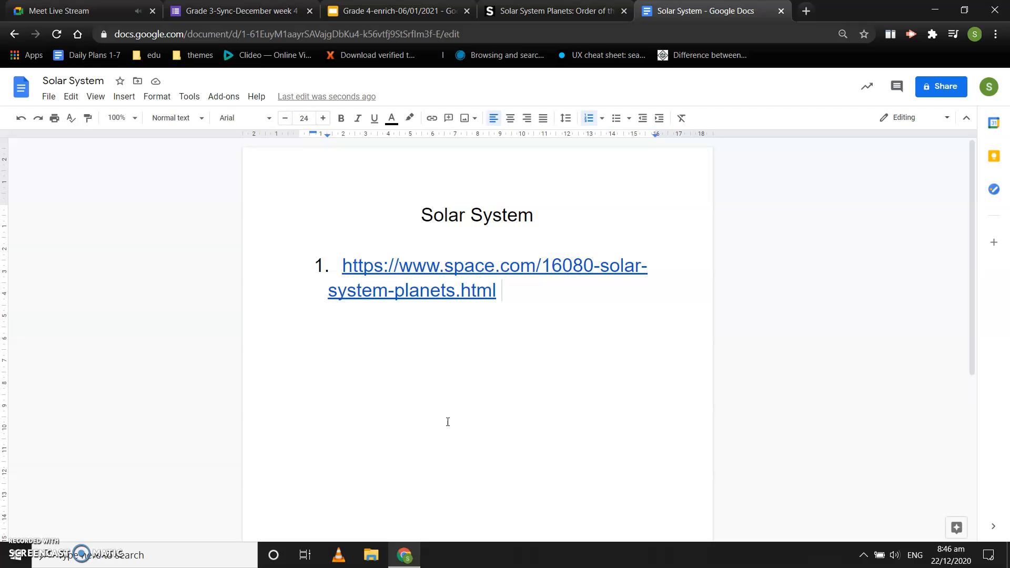
{"action": "key", "text": "ctrl+v"}
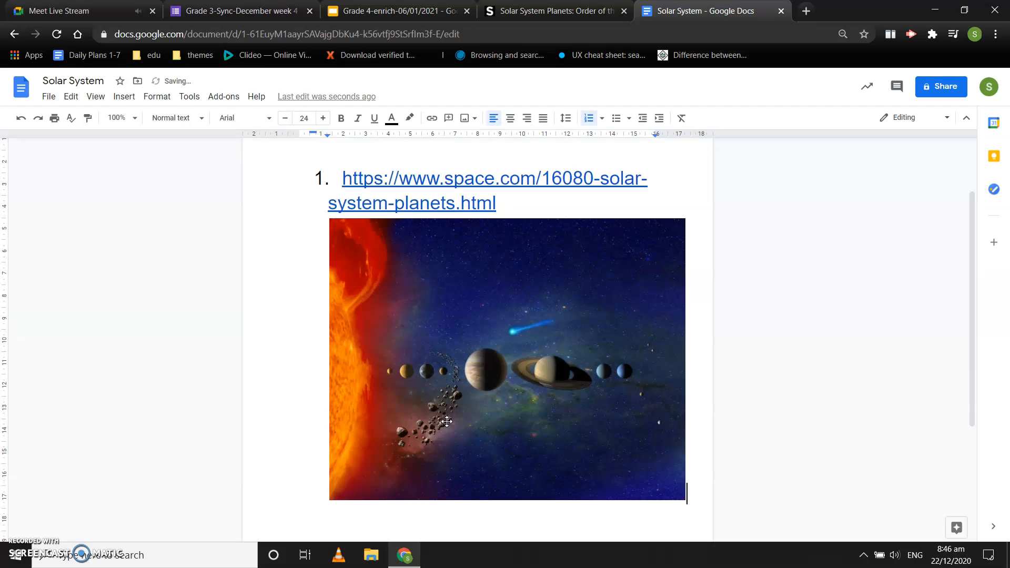
Copy the article's paragraph on the order of the planets and paste it below the image in the Solar System document
{"action": "left_click", "coordinate": [550, 10]}
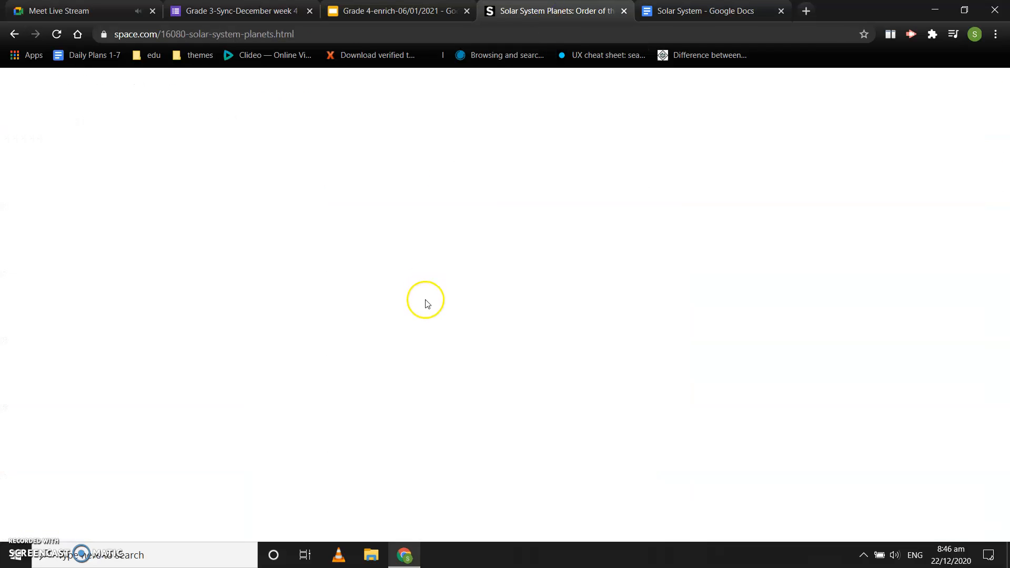
{"action": "scroll", "coordinate": [447, 376], "scroll_direction": "down", "scroll_amount": 2}
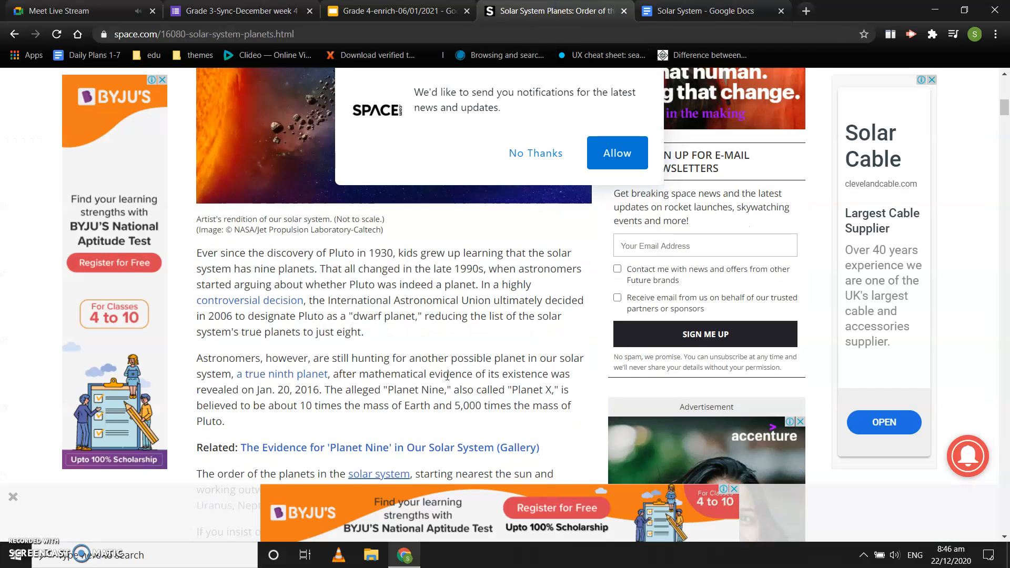
{"action": "scroll", "coordinate": [447, 375], "scroll_direction": "down", "scroll_amount": 2}
{"action": "scroll", "coordinate": [447, 375], "scroll_direction": "up", "scroll_amount": 1}
{"action": "scroll", "coordinate": [448, 376], "scroll_direction": "down", "scroll_amount": 1}
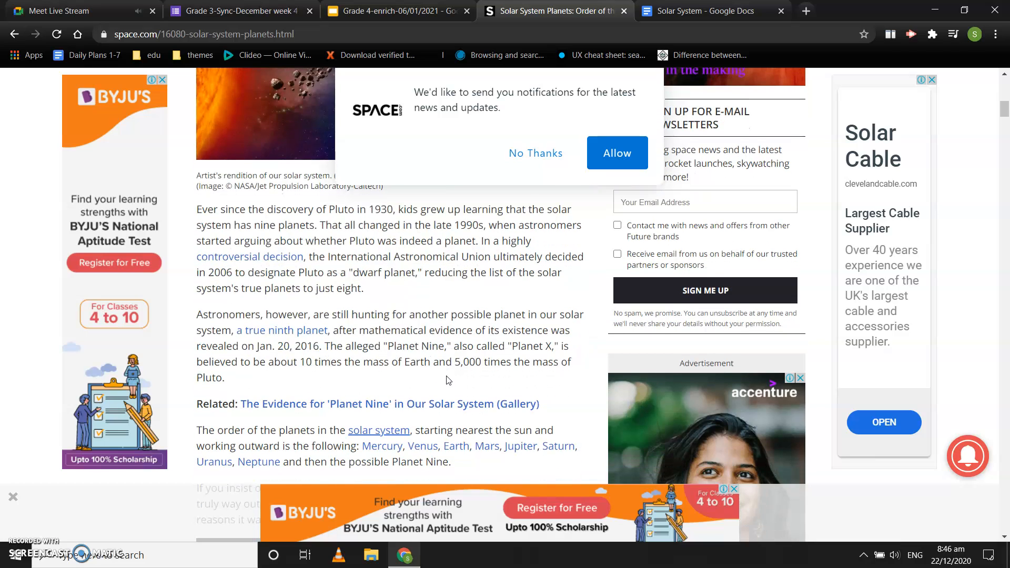
{"action": "scroll", "coordinate": [447, 379], "scroll_direction": "down", "scroll_amount": 2}
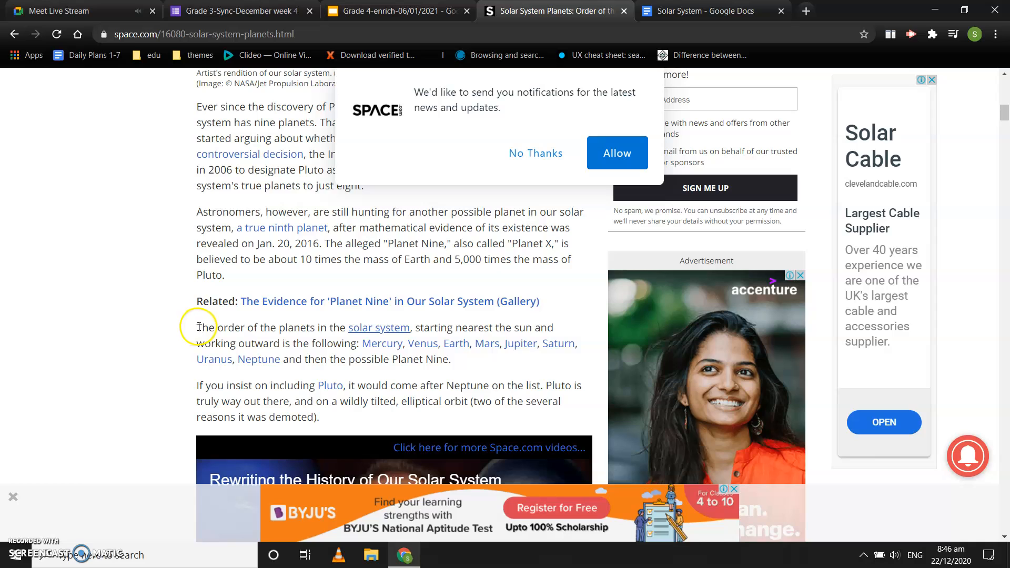
{"action": "left_click_drag", "start_coordinate": [198, 327], "coordinate": [395, 356]}
{"action": "key", "text": "ctrl+c"}
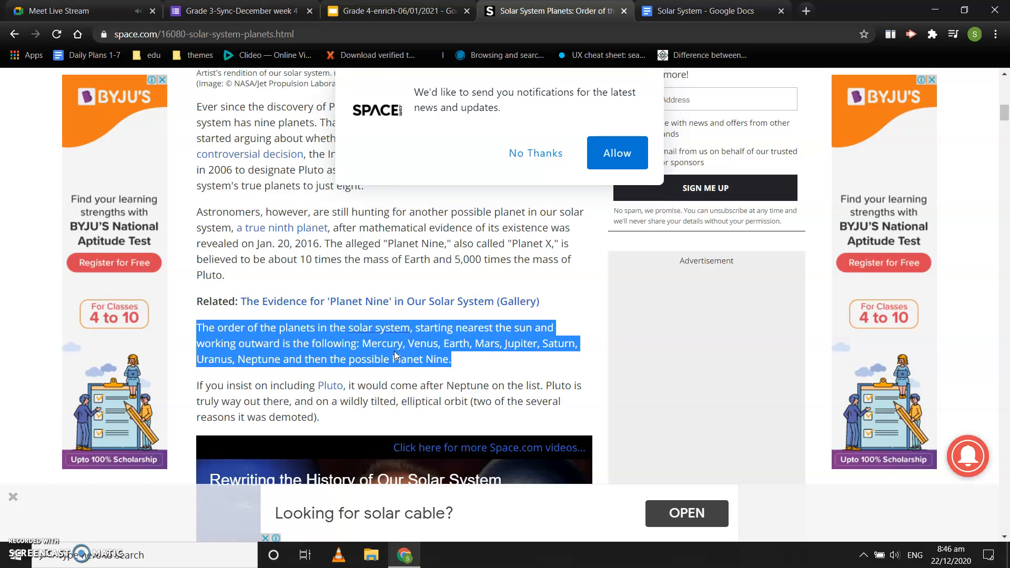
{"action": "left_click", "coordinate": [694, 8]}
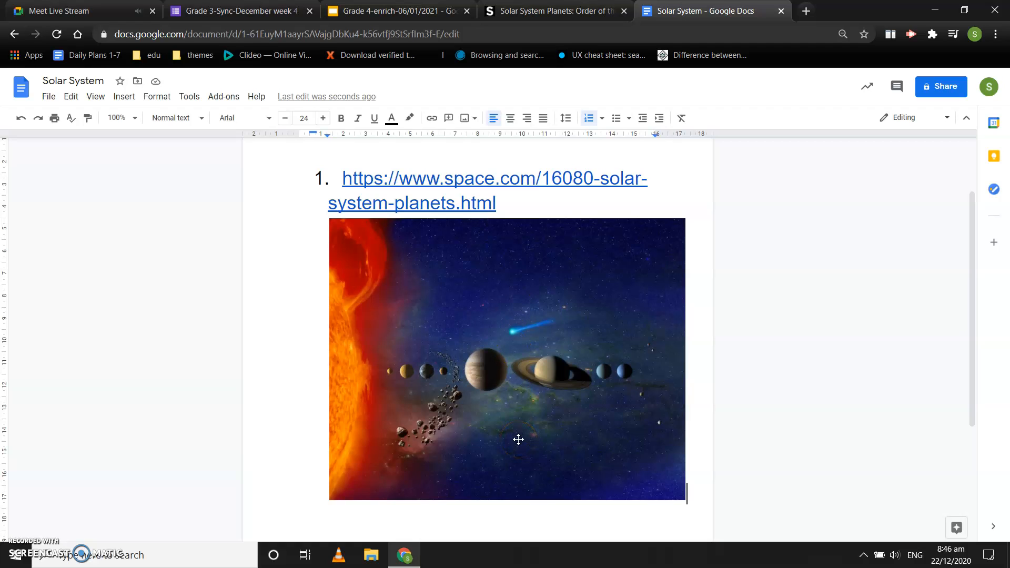
{"action": "key", "text": "ctrl+v"}
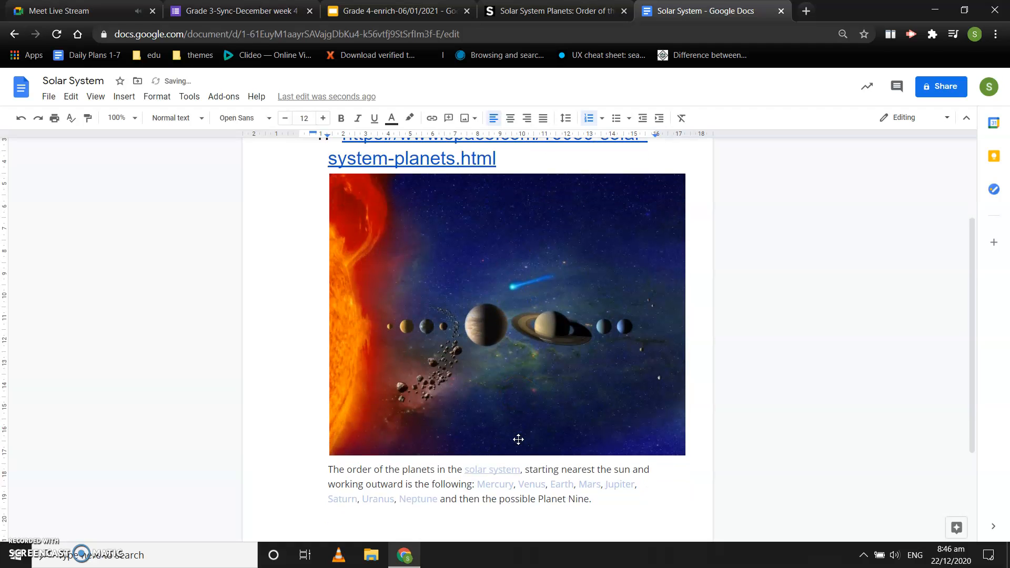
Colour the pasted planet-order paragraph dark red and increase its font size to 14
{"action": "left_click_drag", "start_coordinate": [596, 500], "coordinate": [337, 472]}
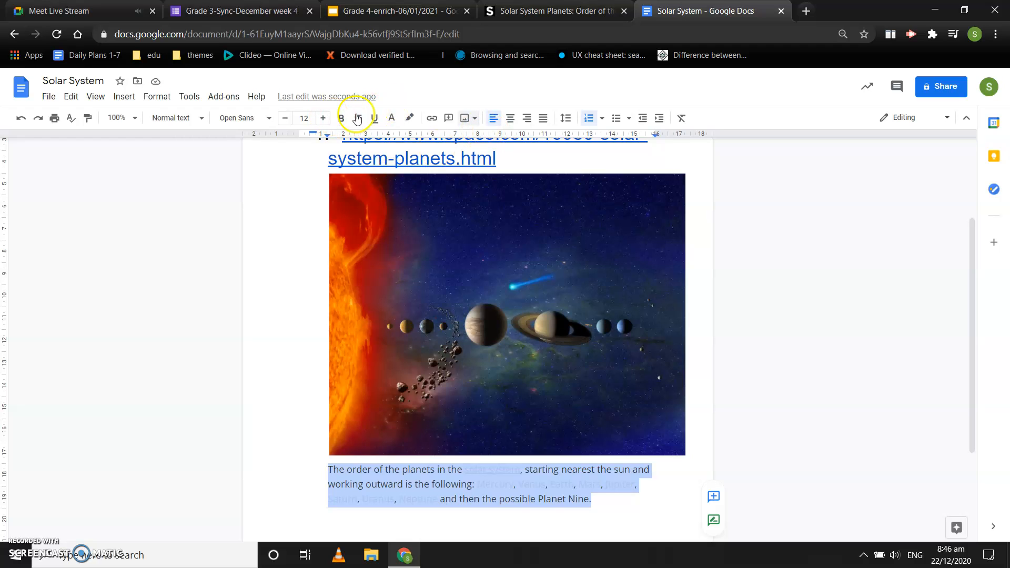
{"action": "left_click", "coordinate": [391, 118]}
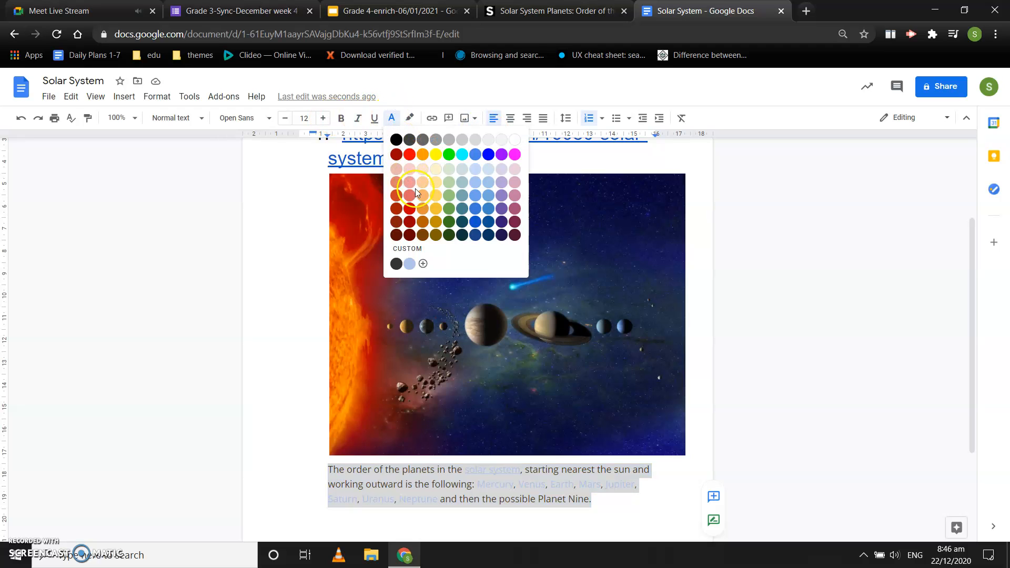
{"action": "left_click", "coordinate": [411, 210]}
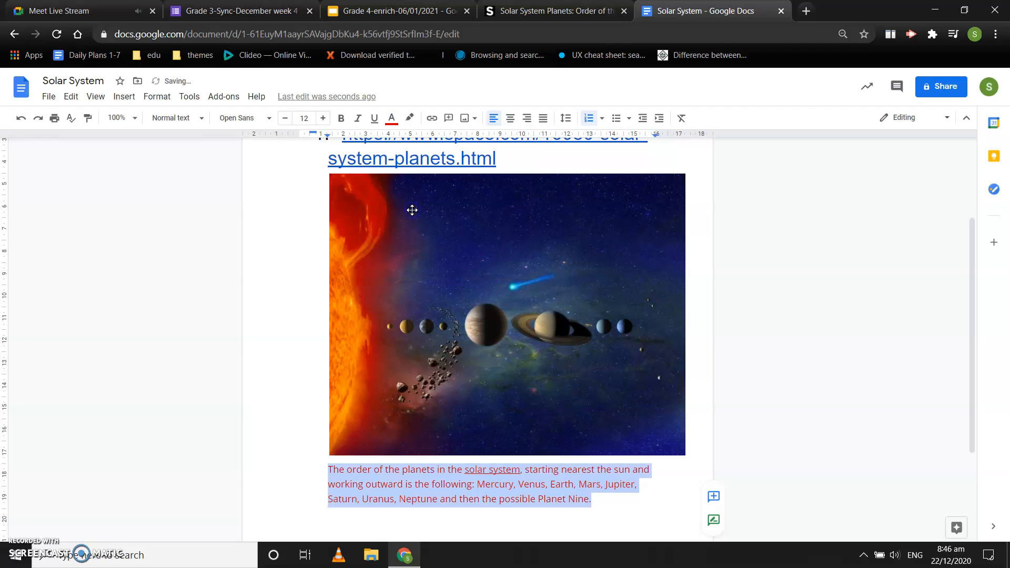
{"action": "left_click", "coordinate": [324, 119]}
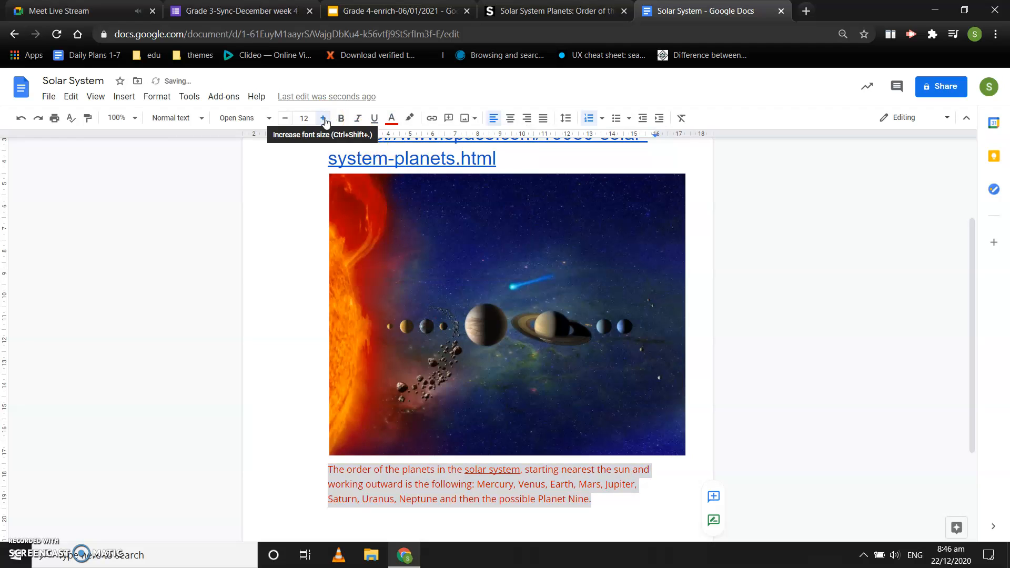
{"action": "left_click", "coordinate": [325, 120]}
{"action": "left_click", "coordinate": [325, 121]}
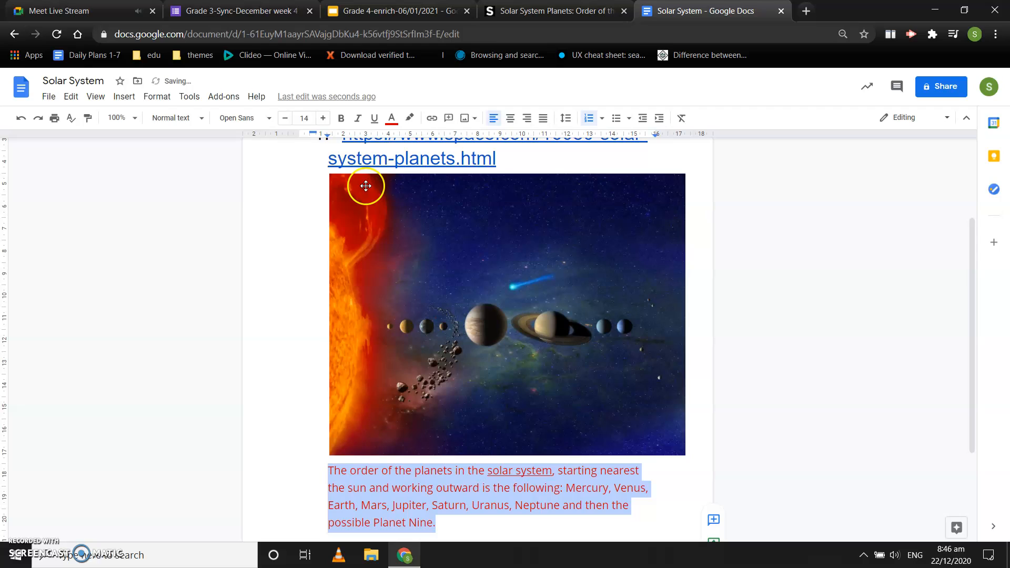
Review the Solar System document from the title and website URL through the image to the planet-order paragraph
{"action": "left_click", "coordinate": [446, 529]}
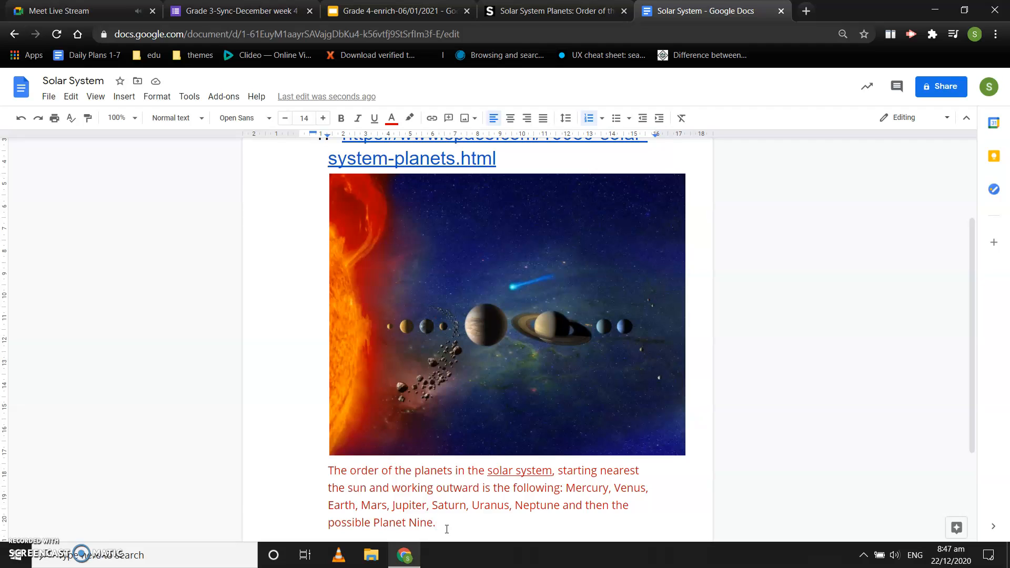
{"action": "left_click", "coordinate": [465, 401]}
{"action": "scroll", "coordinate": [209, 363], "scroll_direction": "up", "scroll_amount": 3}
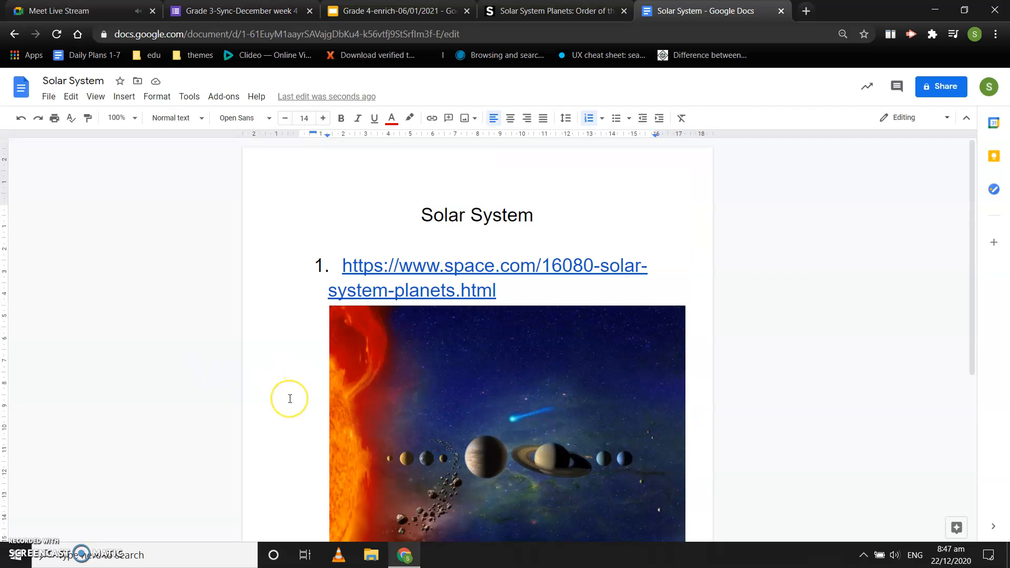
{"action": "scroll", "coordinate": [290, 399], "scroll_direction": "down", "scroll_amount": 4}
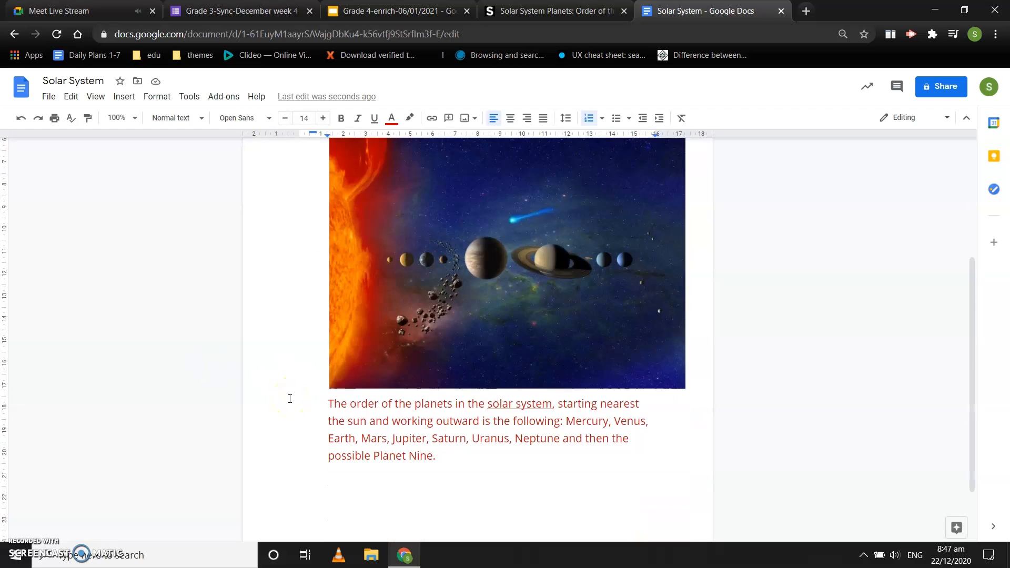
{"action": "scroll", "coordinate": [290, 399], "scroll_direction": "up", "scroll_amount": 4}
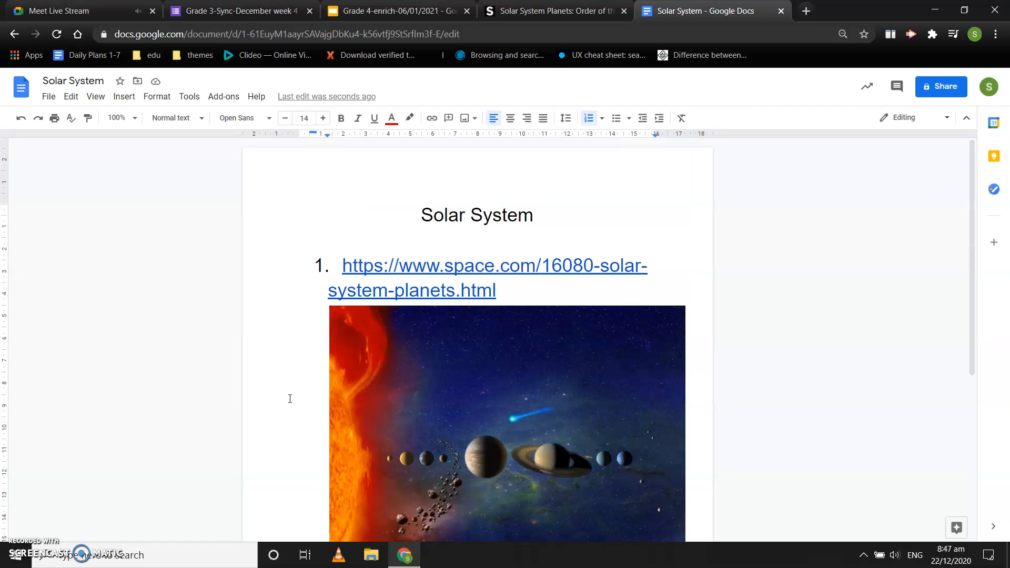
{"action": "scroll", "coordinate": [290, 399], "scroll_direction": "down", "scroll_amount": 3}
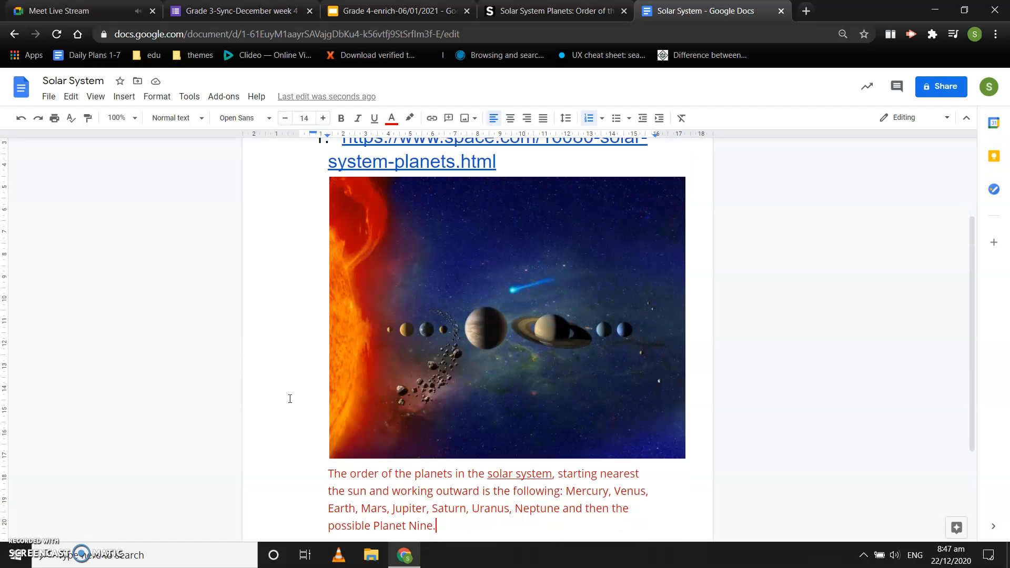
{"action": "scroll", "coordinate": [290, 399], "scroll_direction": "down", "scroll_amount": 1}
{"action": "scroll", "coordinate": [367, 403], "scroll_direction": "down", "scroll_amount": 3}
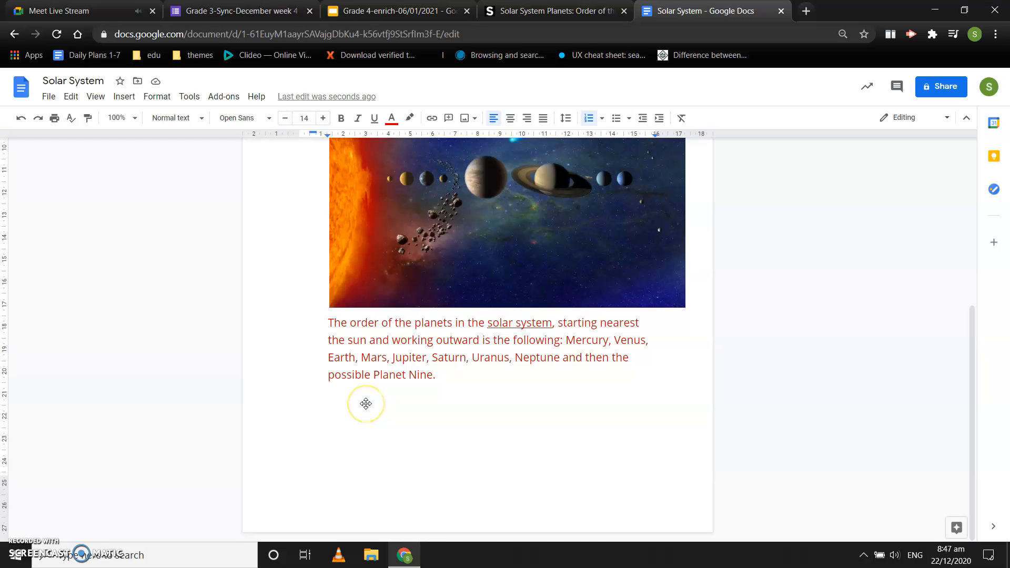
{"action": "scroll", "coordinate": [366, 403], "scroll_direction": "up", "scroll_amount": 4}
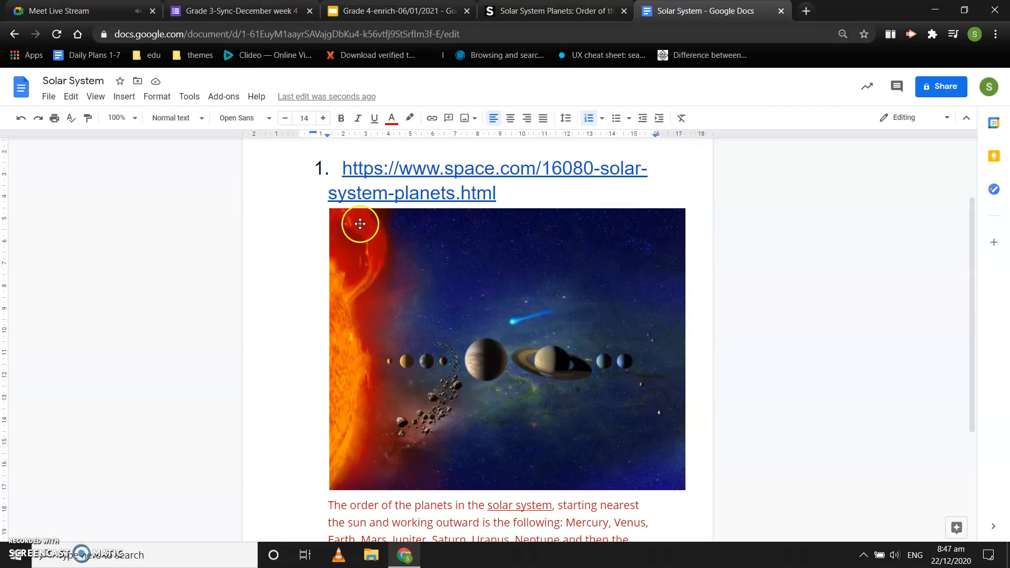
{"action": "scroll", "coordinate": [454, 385], "scroll_direction": "down", "scroll_amount": 1}
{"action": "scroll", "coordinate": [454, 384], "scroll_direction": "down", "scroll_amount": 2}
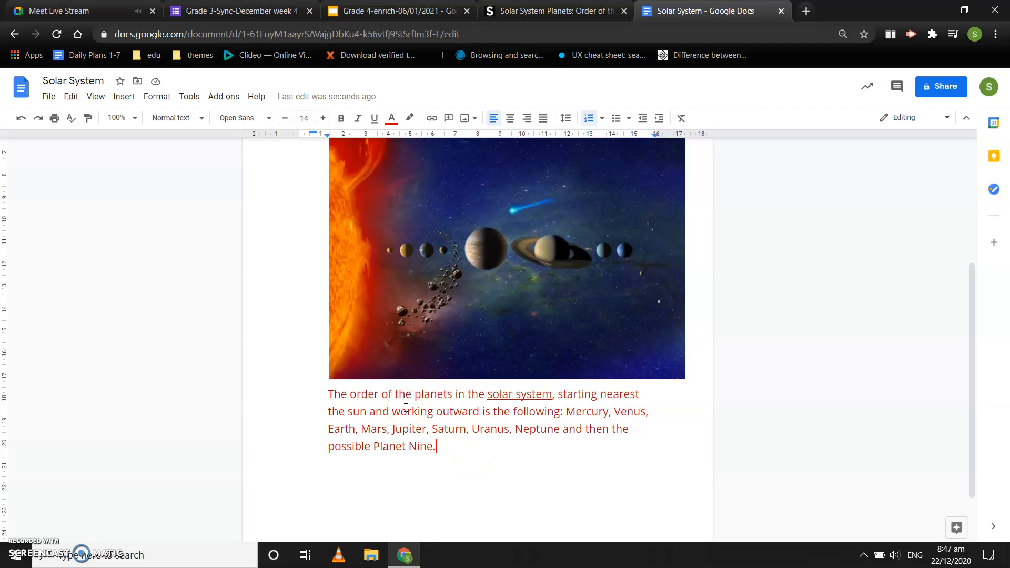
Remove the list numbering from the Space.com URL above the image
{"action": "scroll", "coordinate": [376, 342], "scroll_direction": "up", "scroll_amount": 4}
{"action": "left_click", "coordinate": [347, 276]}
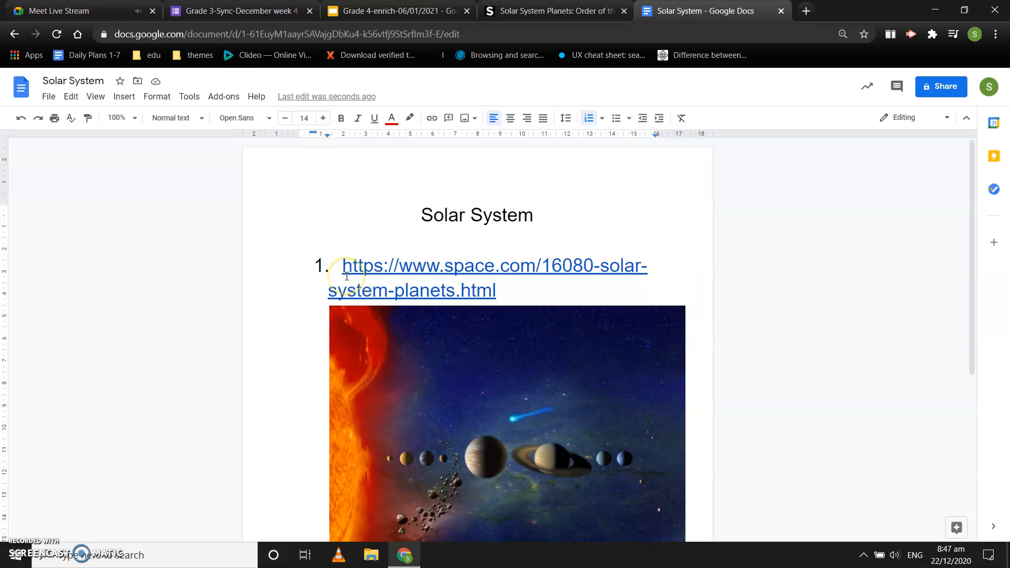
{"action": "key", "text": "BackSpace"}
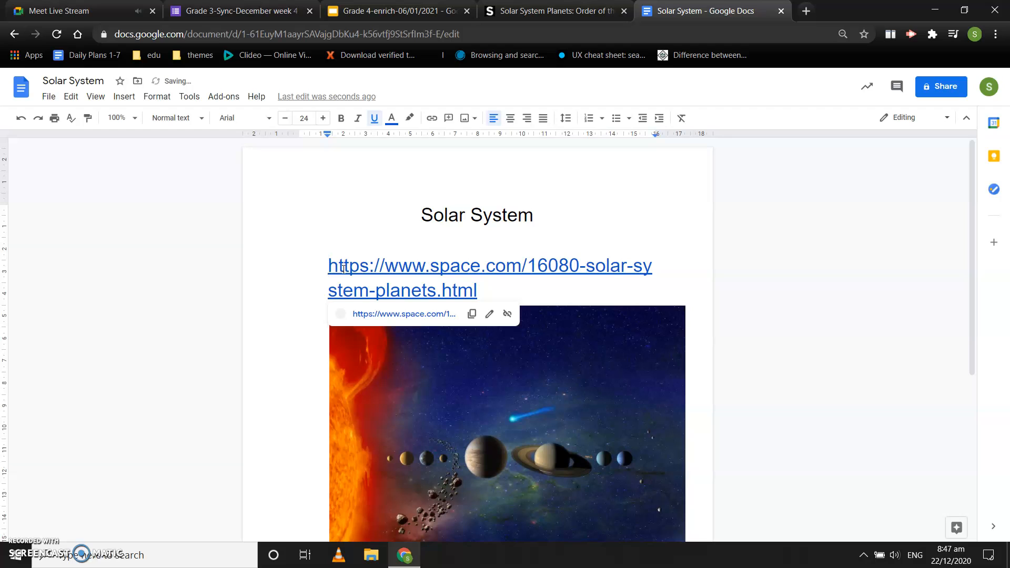
Select the whole "Solar System" title at the beginning of the document
{"action": "left_click", "coordinate": [293, 199]}
{"action": "left_click", "coordinate": [516, 215]}
{"action": "left_click_drag", "start_coordinate": [535, 215], "coordinate": [419, 215]}
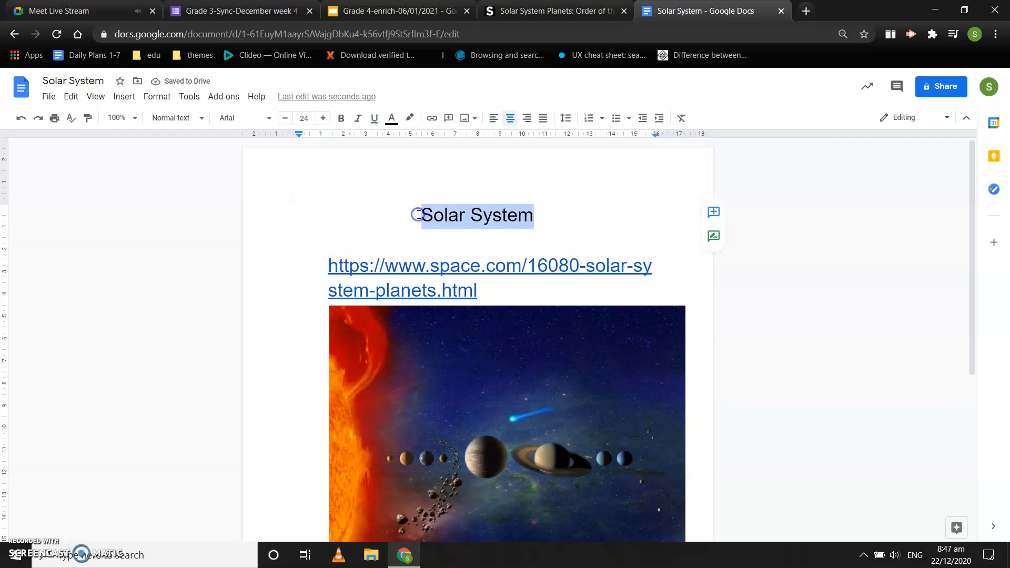